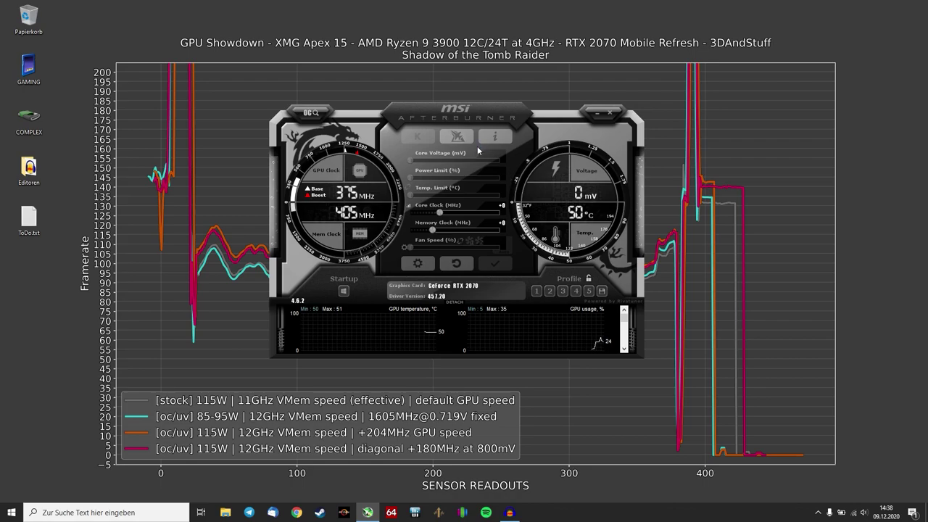
Step: Try core clock offsets around +212 MHz, then reset them back to zero
mouse_move(454, 116)
mouse_down()
mouse_move(476, 160)
mouse_move(418, 320)
mouse_move(525, 315)
mouse_move(523, 51)
mouse_move(511, 120)
mouse_move(504, 109)
mouse_up()
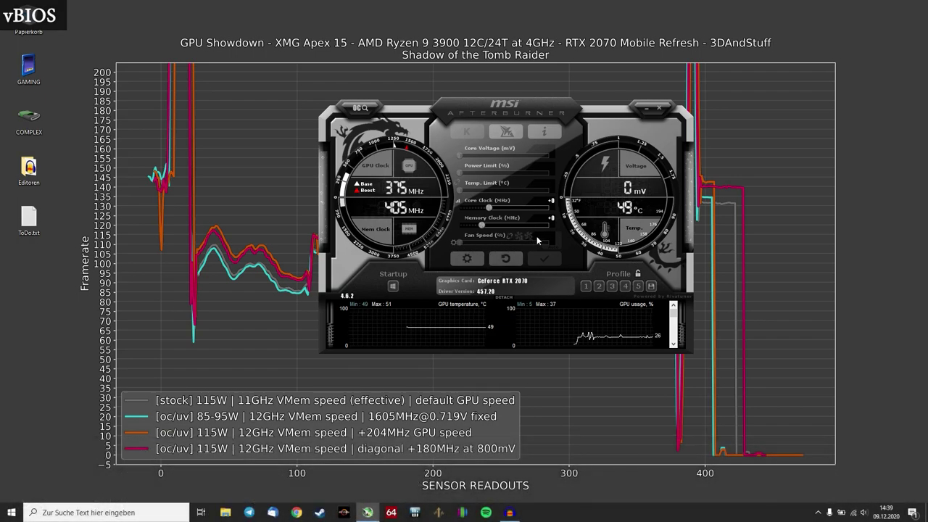
drag(574, 110, 550, 119)
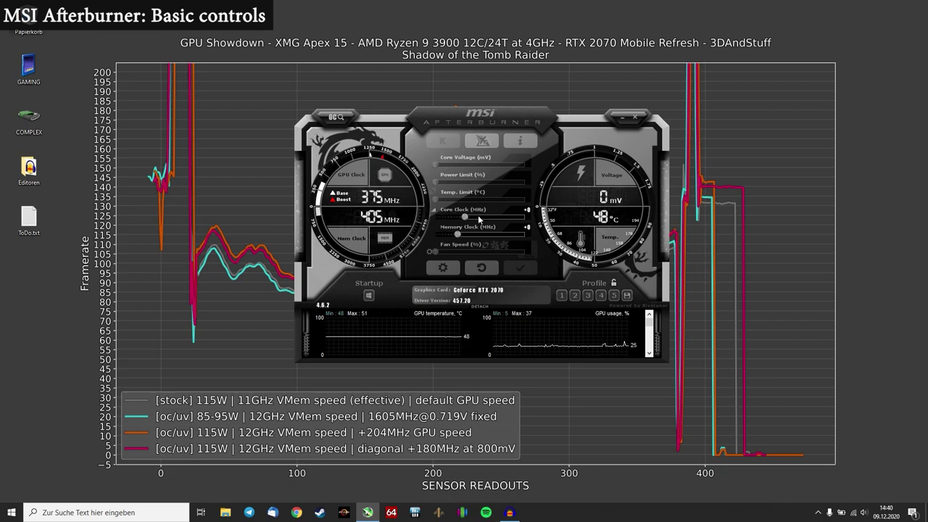
mouse_move(464, 216)
mouse_down()
mouse_move(477, 218)
mouse_move(464, 236)
mouse_up()
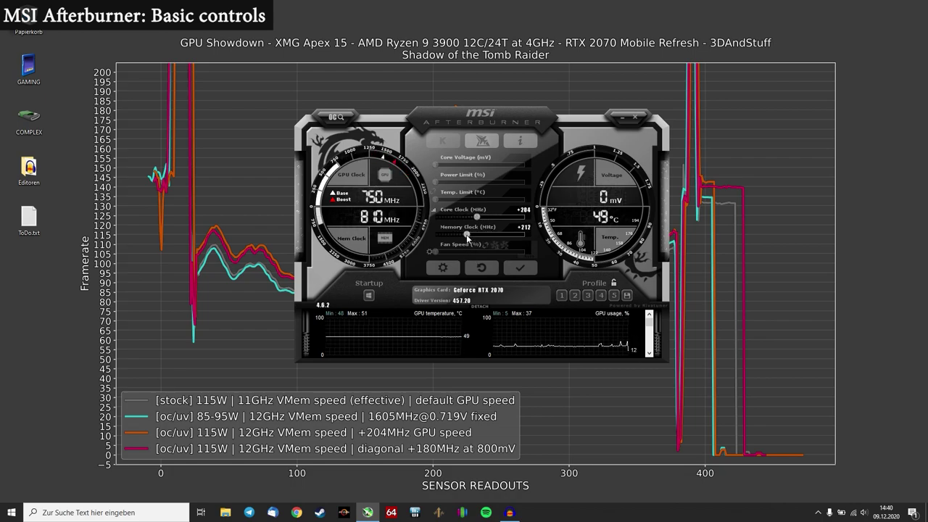
click(483, 271)
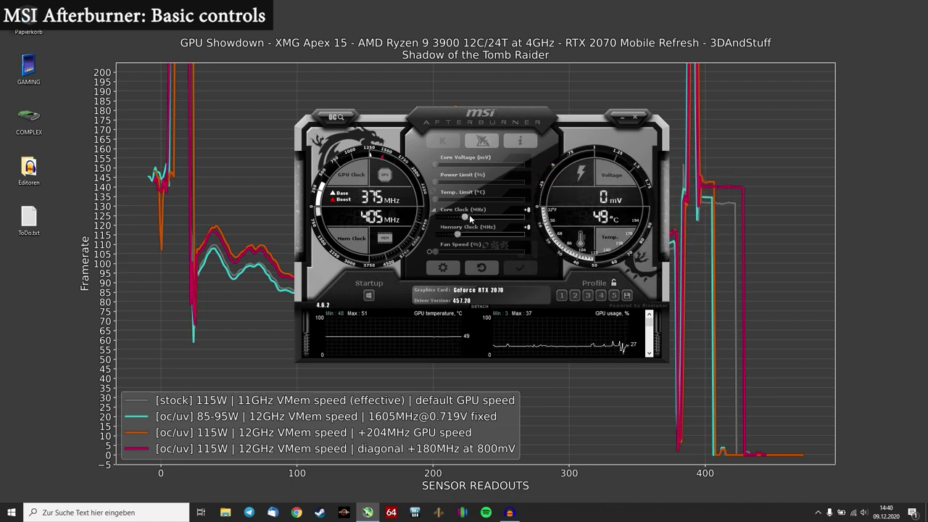
drag(465, 217, 477, 217)
click(519, 270)
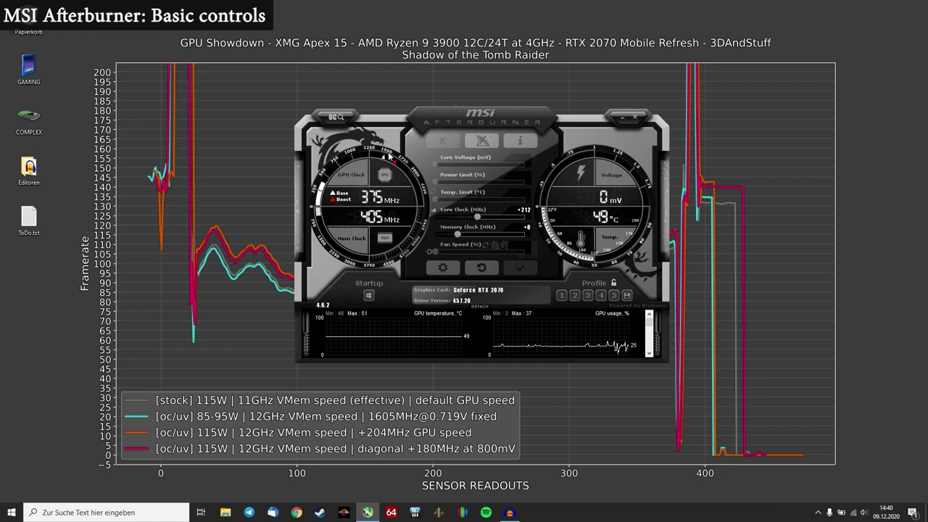
drag(477, 217, 473, 217)
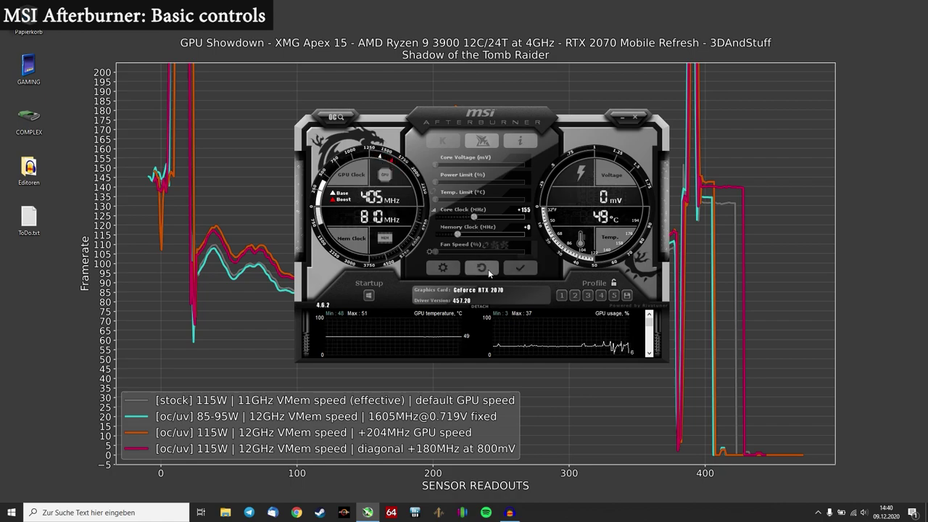
click(481, 267)
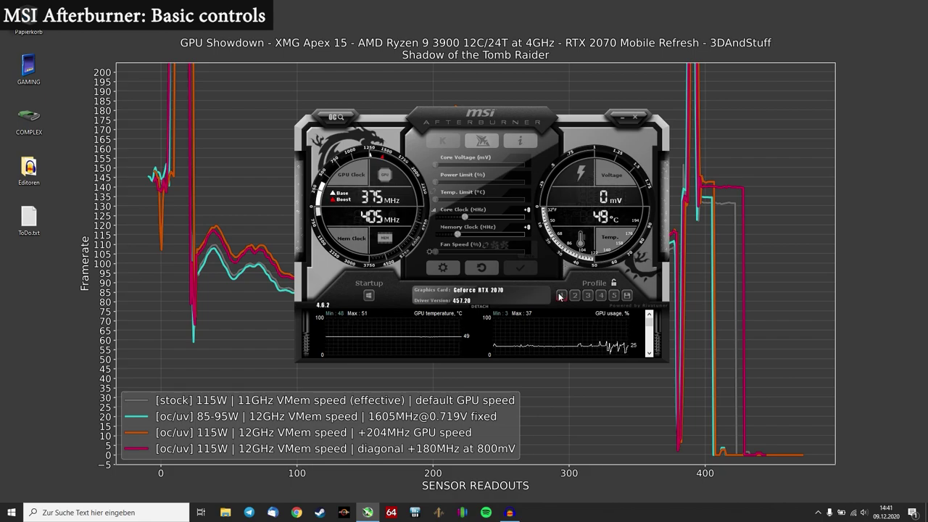
Step: Load saved profiles 5, 3 and 1, then restore default clock offsets and discard pending changes
click(613, 295)
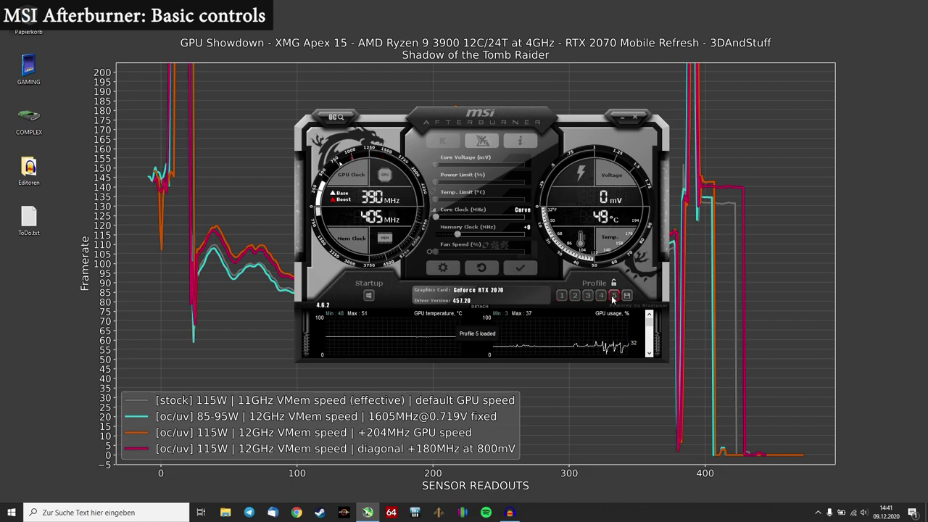
click(601, 295)
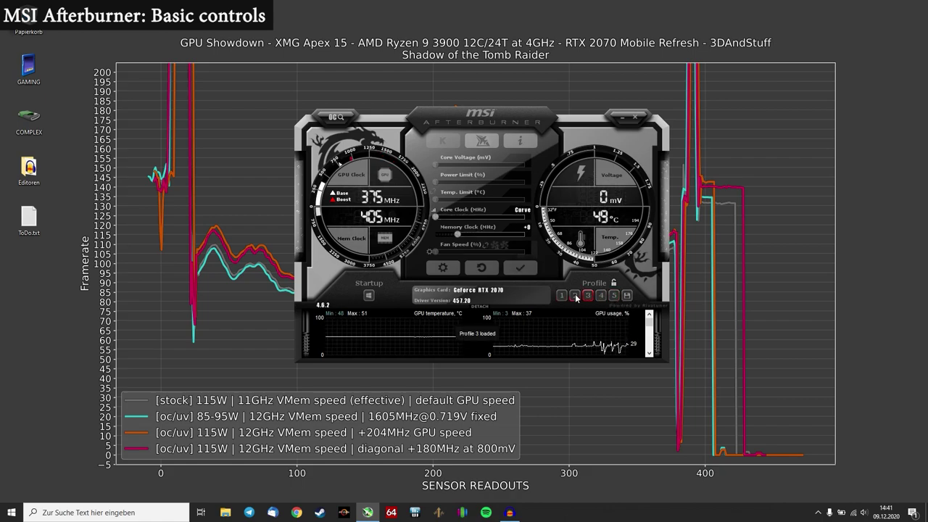
click(576, 296)
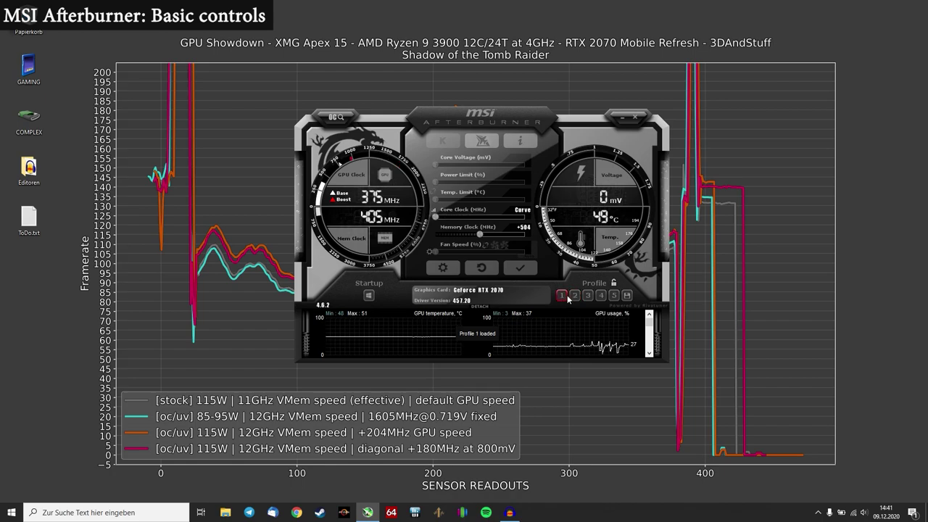
click(573, 296)
click(586, 296)
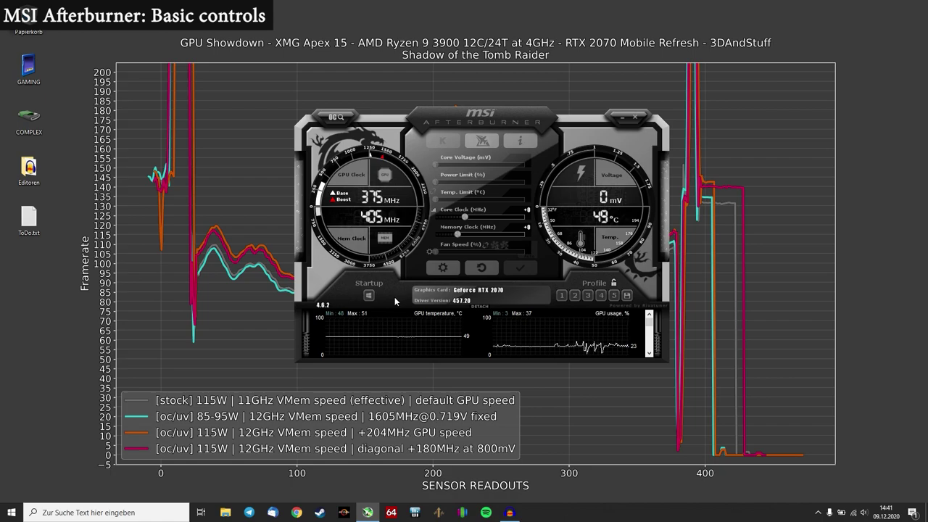
click(464, 217)
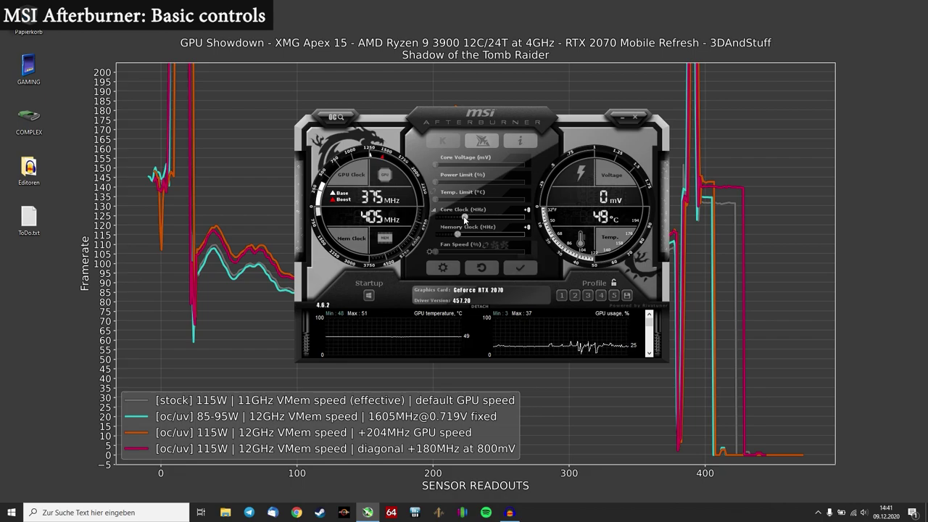
click(488, 268)
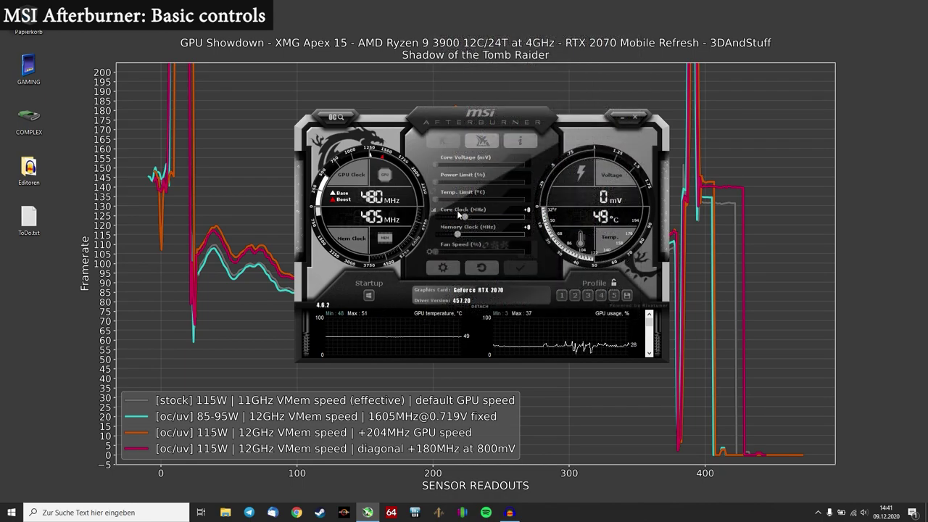
Step: Shift the whole voltage/frequency curve up by about +200 MHz in the curve editor
click(434, 211)
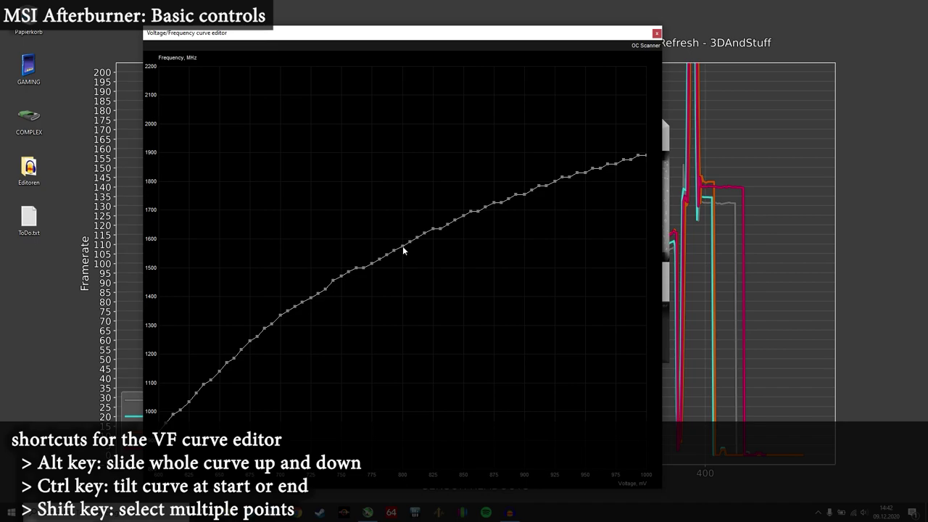
drag(404, 249, 403, 187)
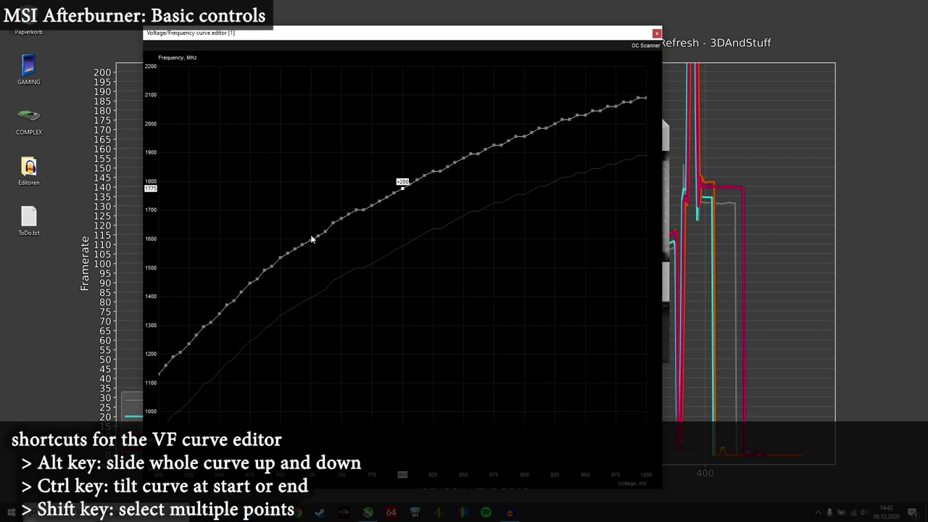
drag(518, 40, 224, 37)
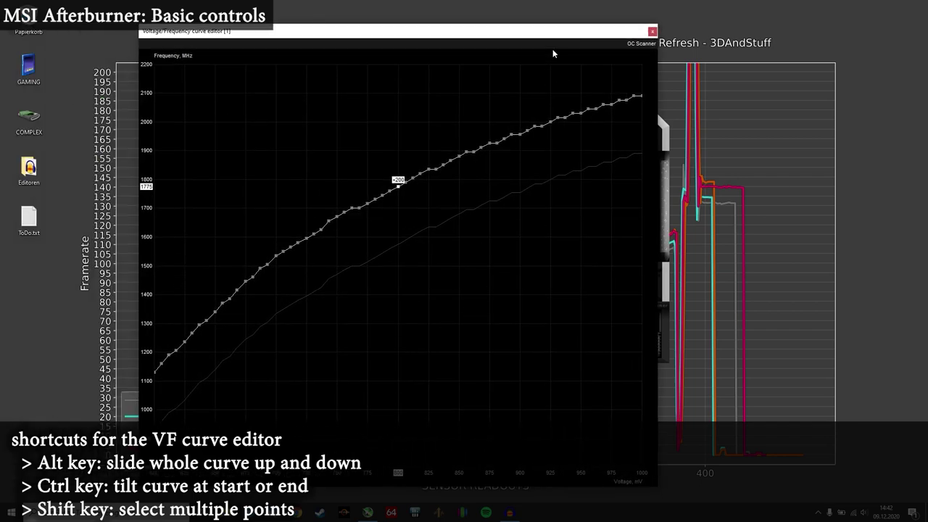
Step: Reshape the curve by raising its low-voltage start and a mid point, then reset it with Ctrl+D
drag(549, 38, 310, 44)
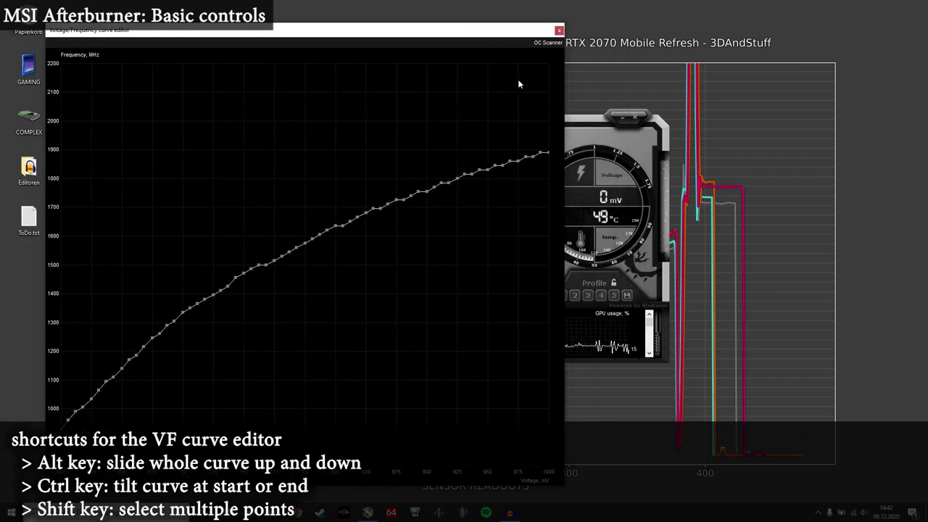
drag(650, 129, 830, 128)
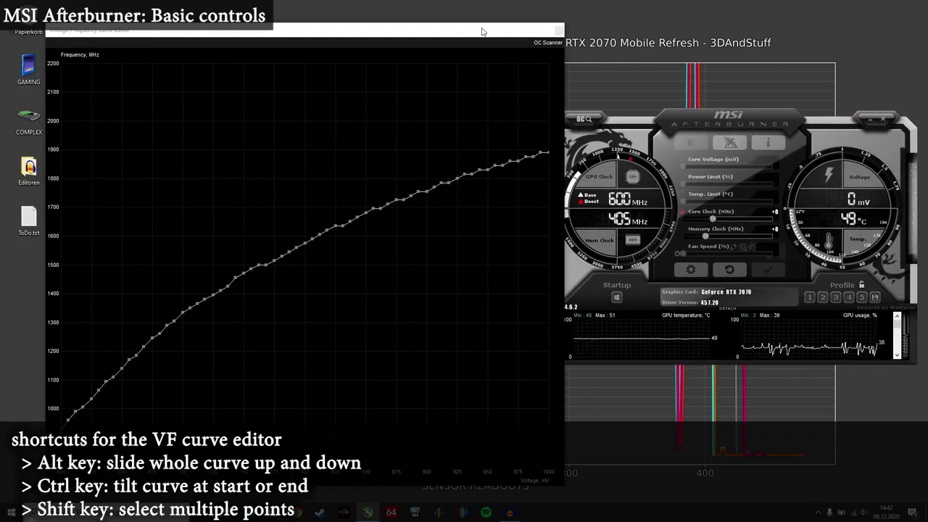
drag(477, 37, 453, 31)
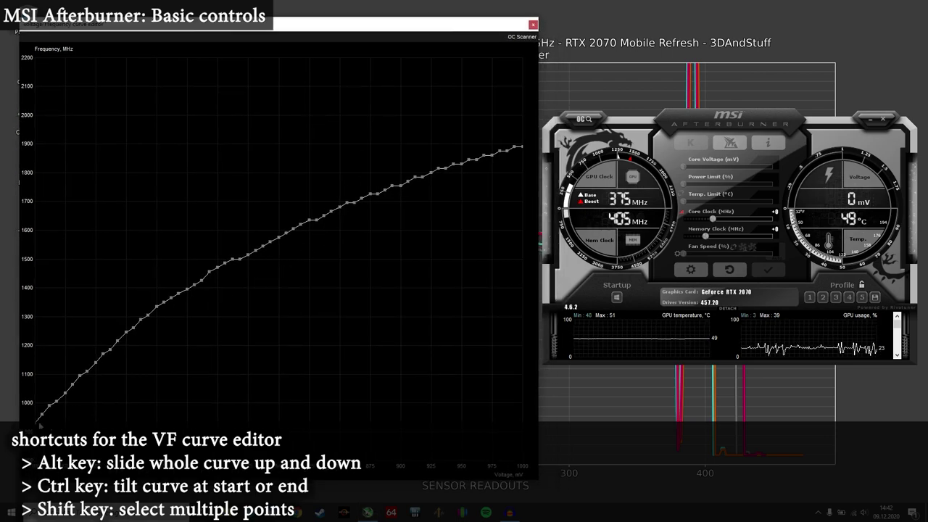
mouse_move(36, 427)
mouse_down()
mouse_move(69, 182)
mouse_move(64, 109)
mouse_move(44, 390)
mouse_move(37, 371)
mouse_up()
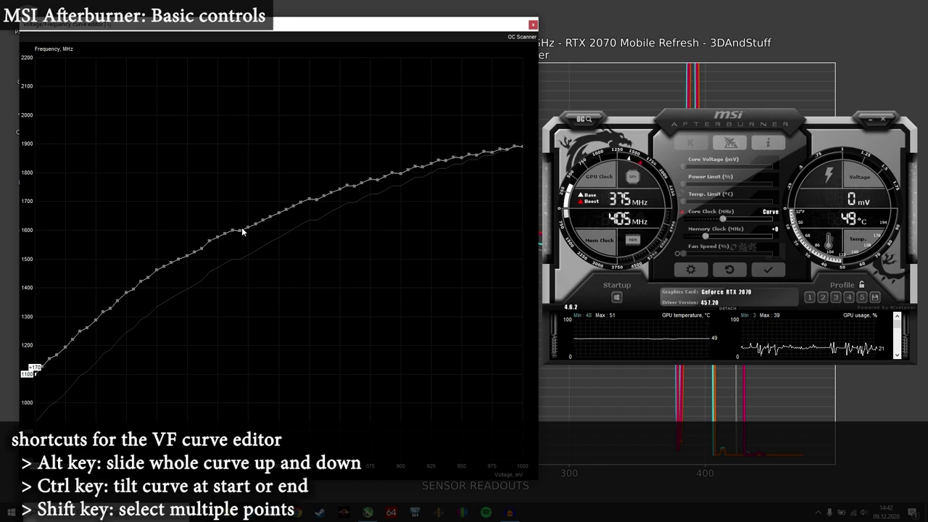
mouse_move(232, 229)
mouse_down()
mouse_move(233, 205)
mouse_move(229, 236)
mouse_move(224, 218)
mouse_move(231, 231)
mouse_up()
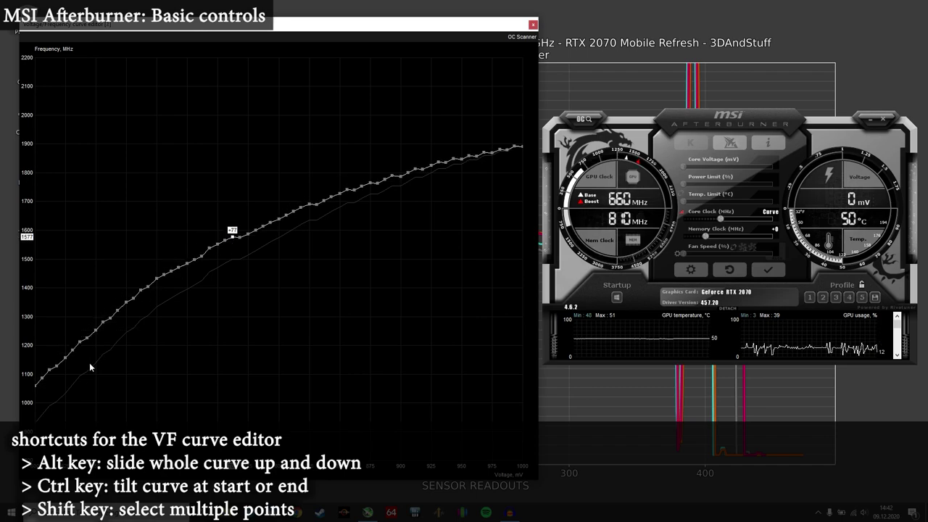
mouse_move(522, 148)
mouse_down()
mouse_move(509, 124)
mouse_move(491, 181)
mouse_move(509, 184)
mouse_move(510, 106)
mouse_move(515, 240)
mouse_up()
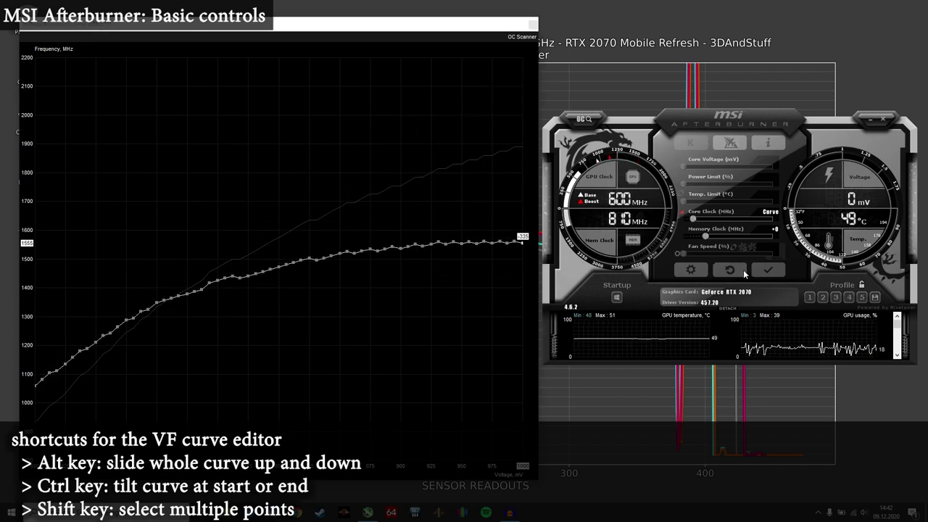
key(ctrl+d)
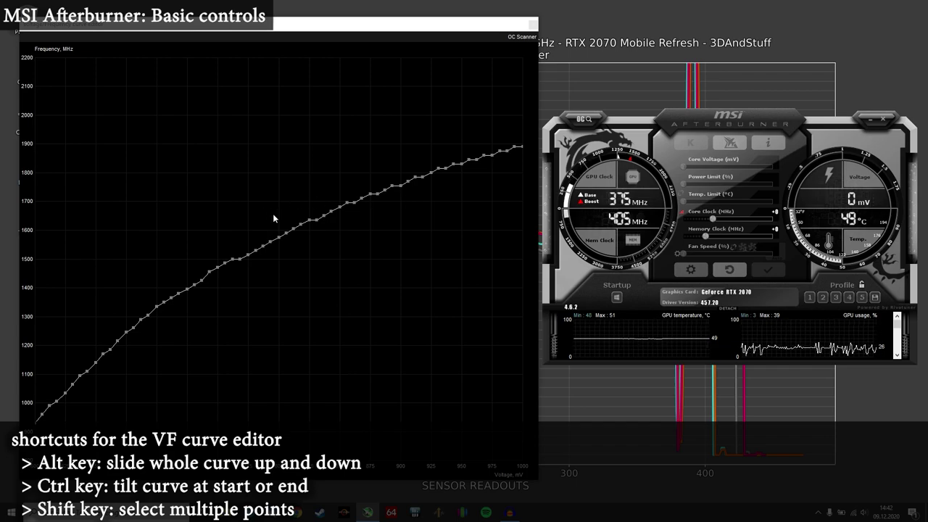
mouse_move(272, 217)
mouse_down()
mouse_move(321, 219)
mouse_move(320, 172)
mouse_move(303, 273)
mouse_move(310, 322)
mouse_move(310, 295)
mouse_move(316, 314)
mouse_move(320, 305)
mouse_move(312, 287)
mouse_move(271, 246)
mouse_move(316, 236)
mouse_up()
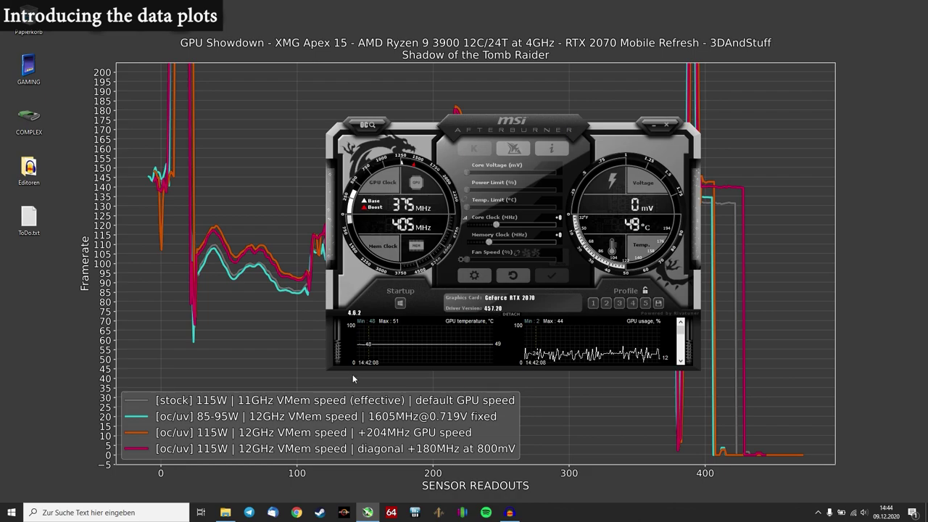
Step: Open the 00_stock results folder and view the stock framerate plot image
click(226, 512)
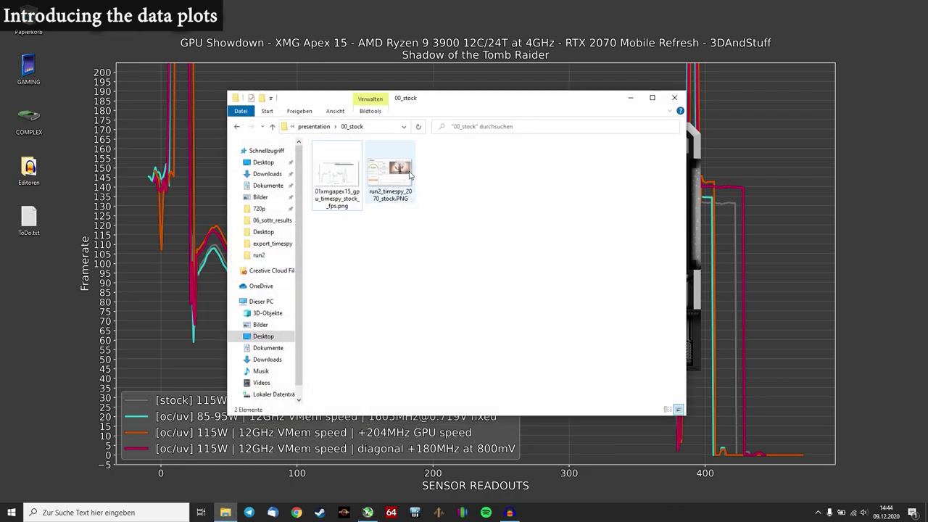
double_click(332, 176)
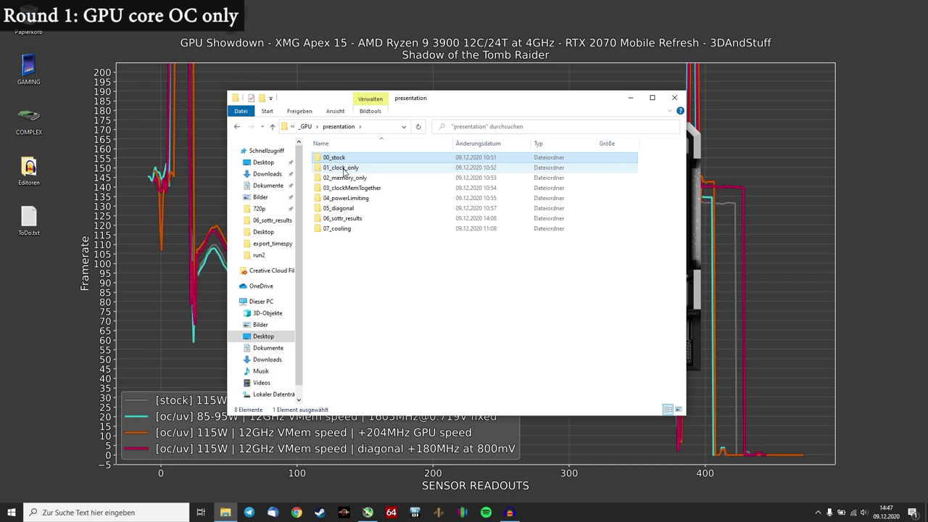
Step: Open the 01_clock_only folder and raise the core clock offset to about +212 MHz
double_click(344, 169)
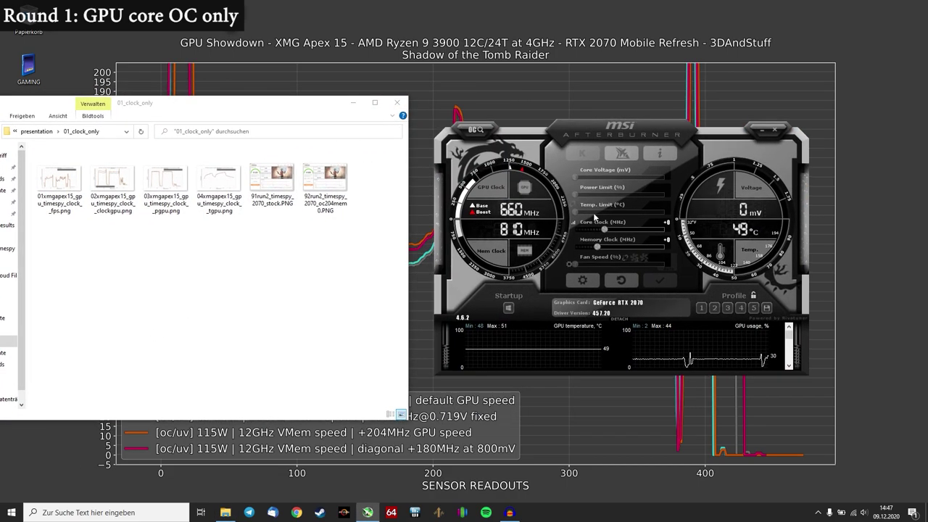
drag(604, 229, 614, 229)
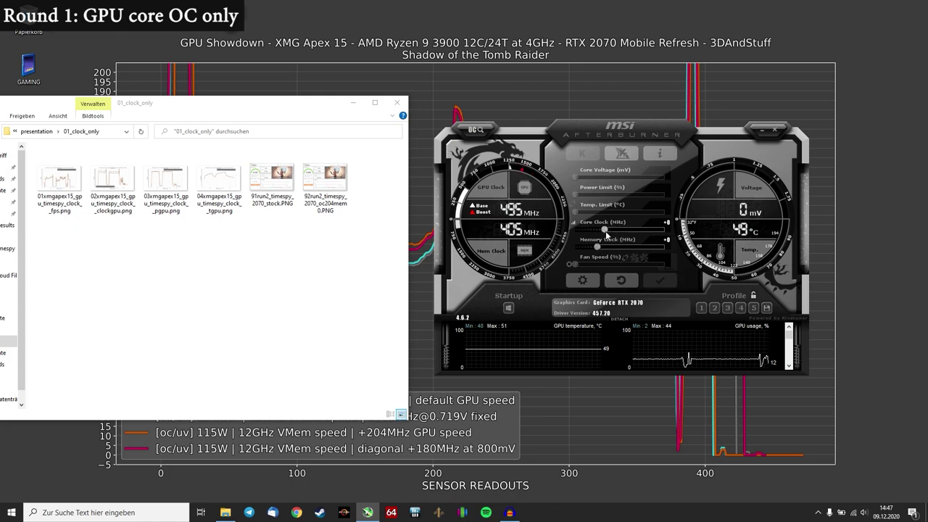
drag(614, 230, 616, 231)
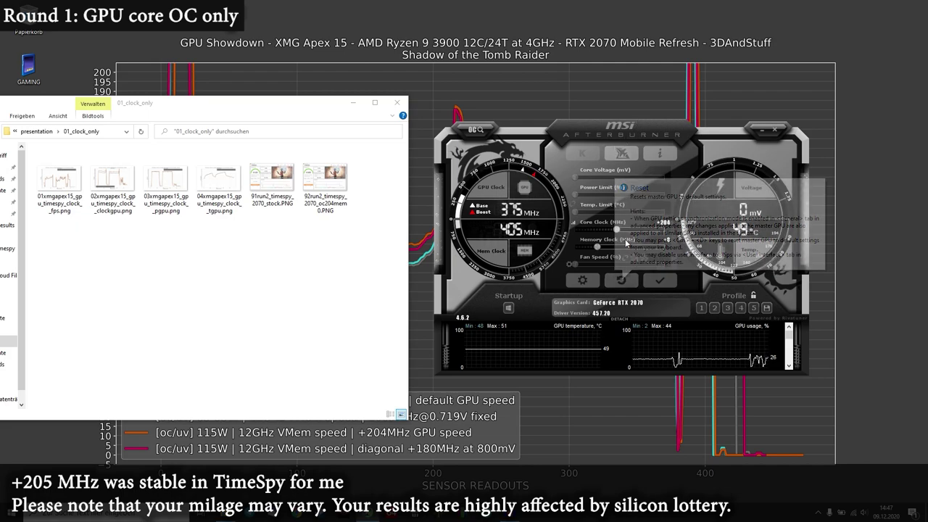
drag(615, 231, 616, 231)
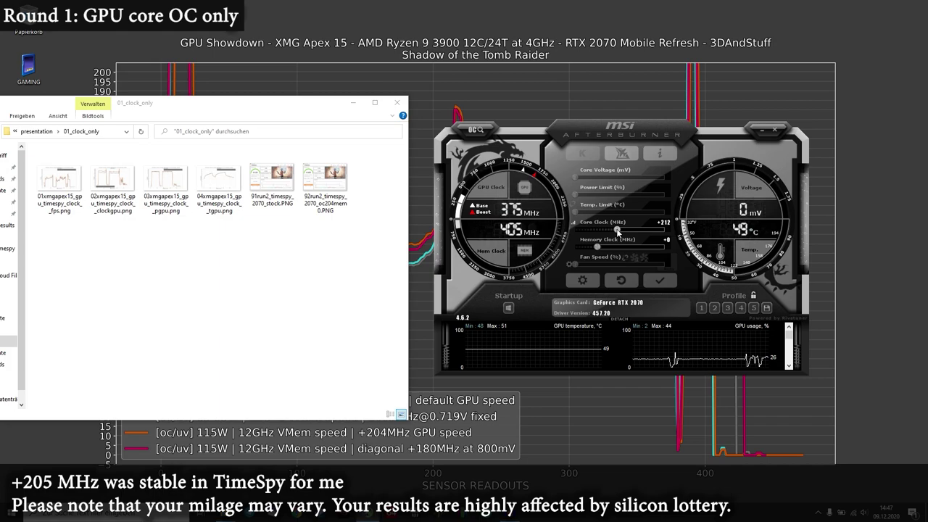
drag(617, 230, 618, 231)
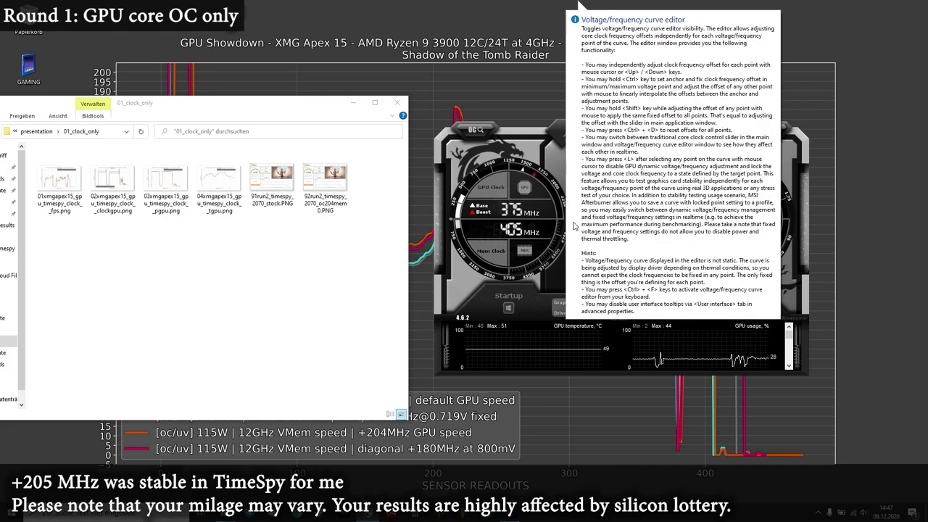
Step: Apply a +204 MHz core clock offset and check the raised curve point at 800 mV
key(Left)
key(Left)
key(Left)
click(574, 224)
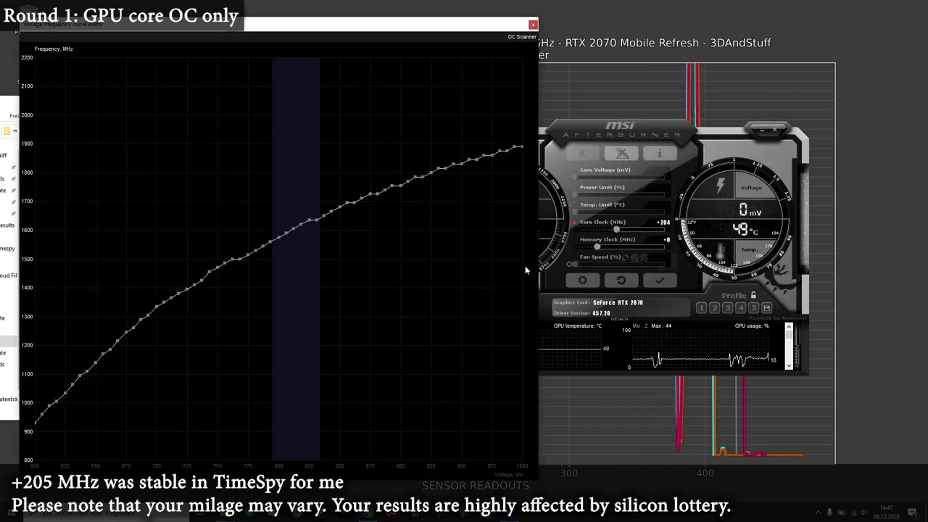
click(648, 282)
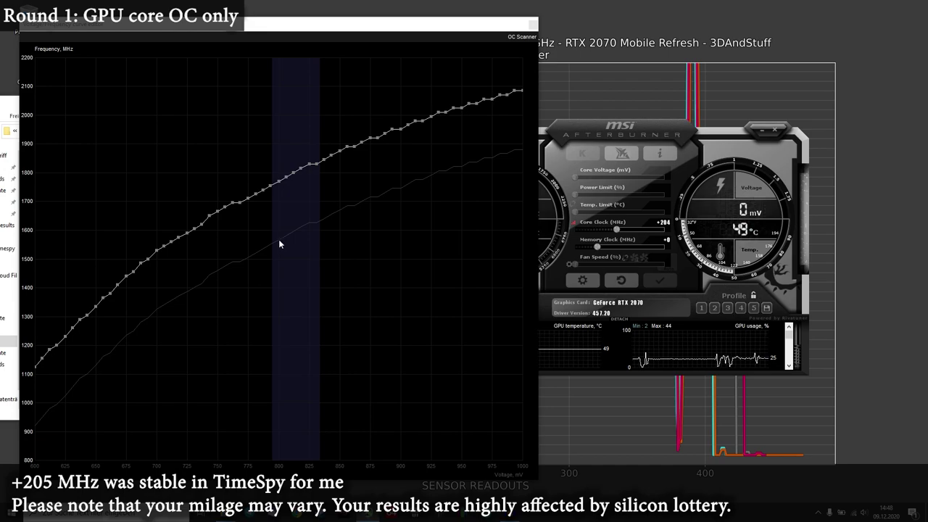
click(279, 182)
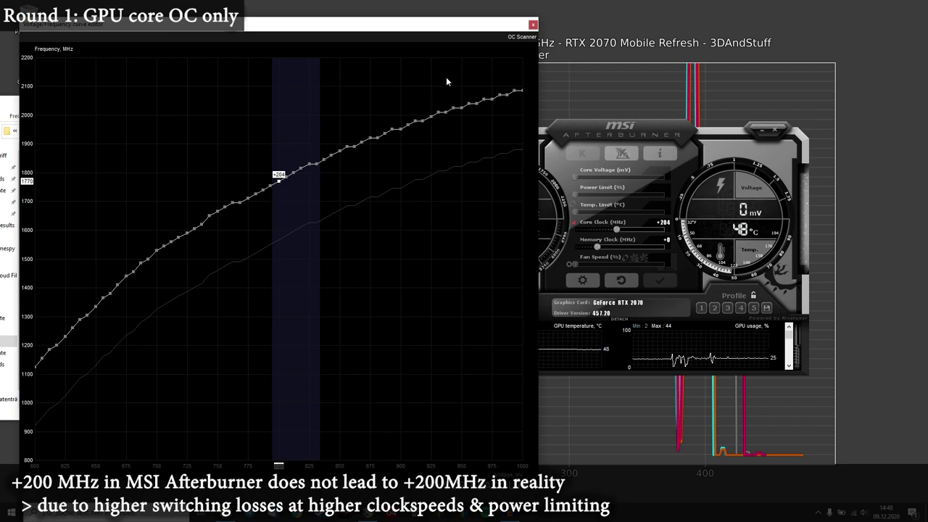
click(533, 23)
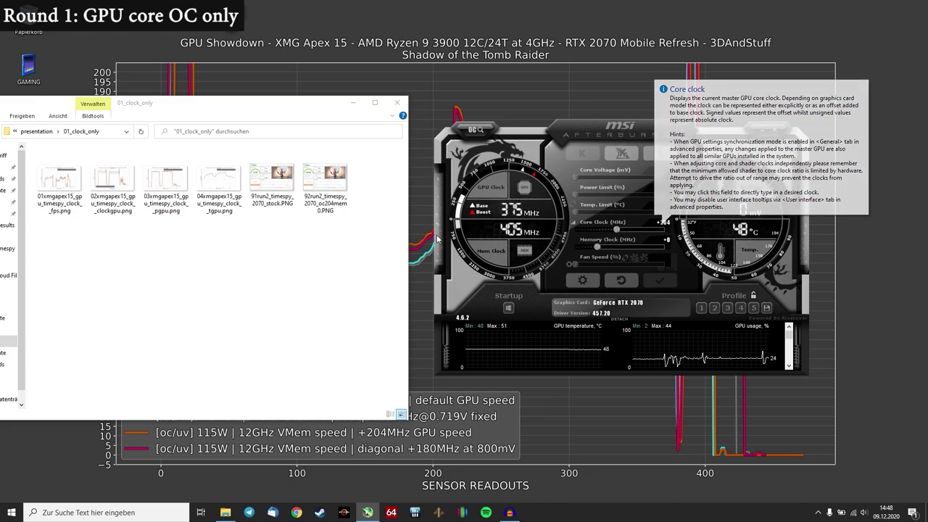
Step: Open the TimeSpy framerate chart comparing stock with the +204 MHz overclock in Photos
drag(250, 103, 379, 104)
click(252, 180)
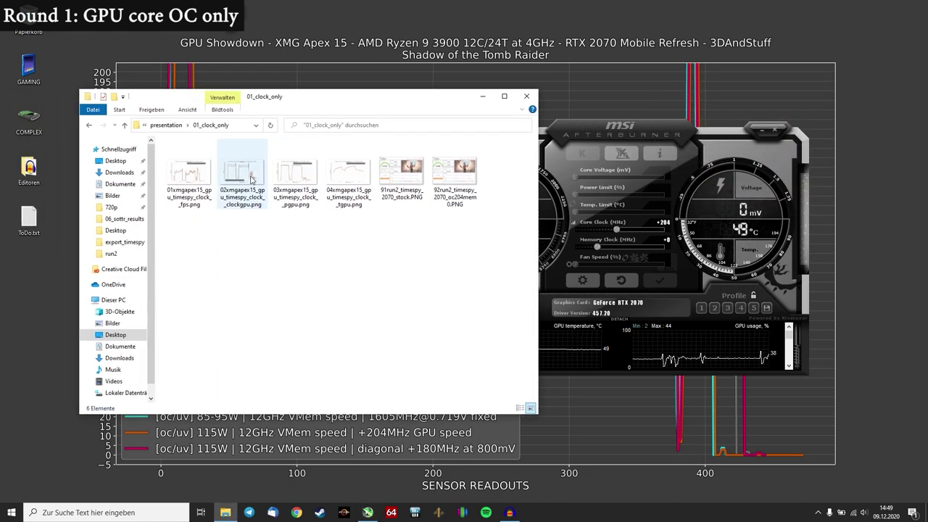
double_click(184, 169)
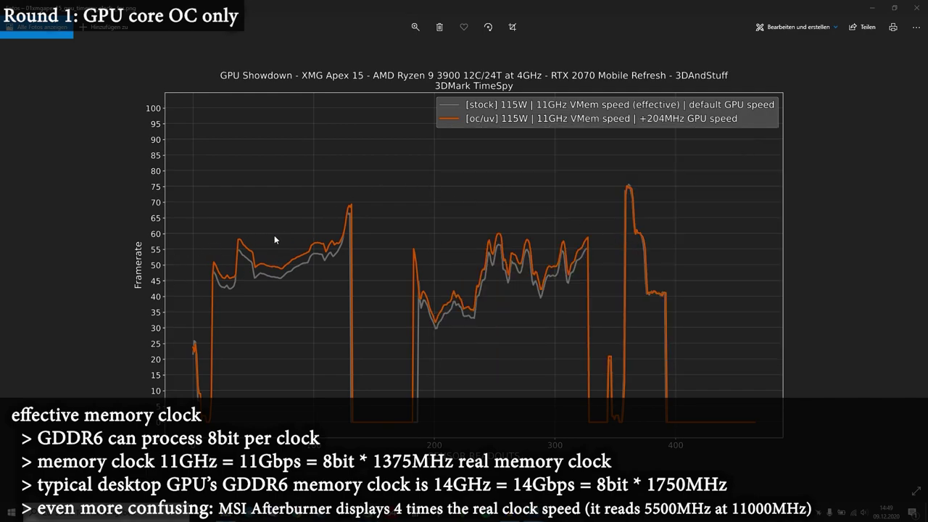
Step: Zoom into the TimeSpy framerate chart and back out
scroll(274, 235, up, 1)
scroll(262, 225, up, 1)
scroll(253, 265, up, 1)
scroll(269, 283, up, 1)
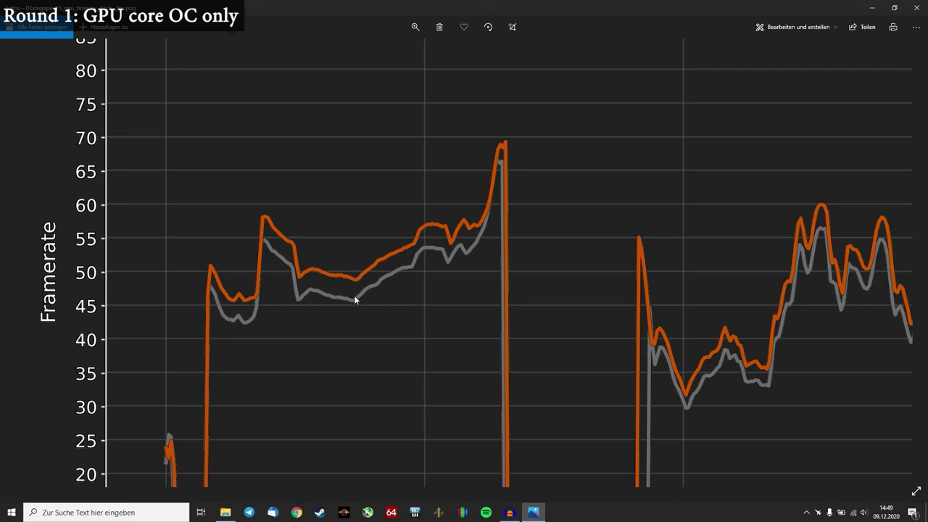
scroll(354, 298, down, 5)
Step: Try a higher core clock offset in Afterburner, reset it to +0, and return to the chart
click(368, 511)
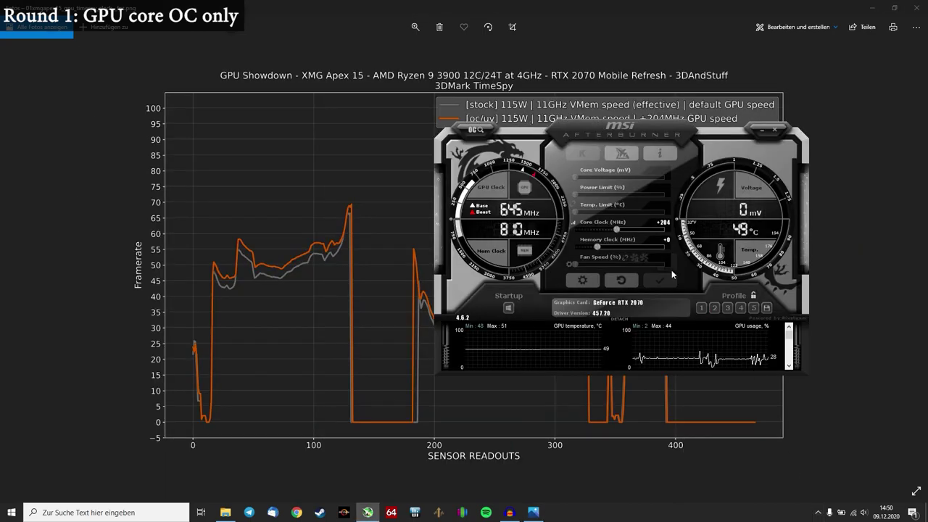
drag(616, 229, 642, 230)
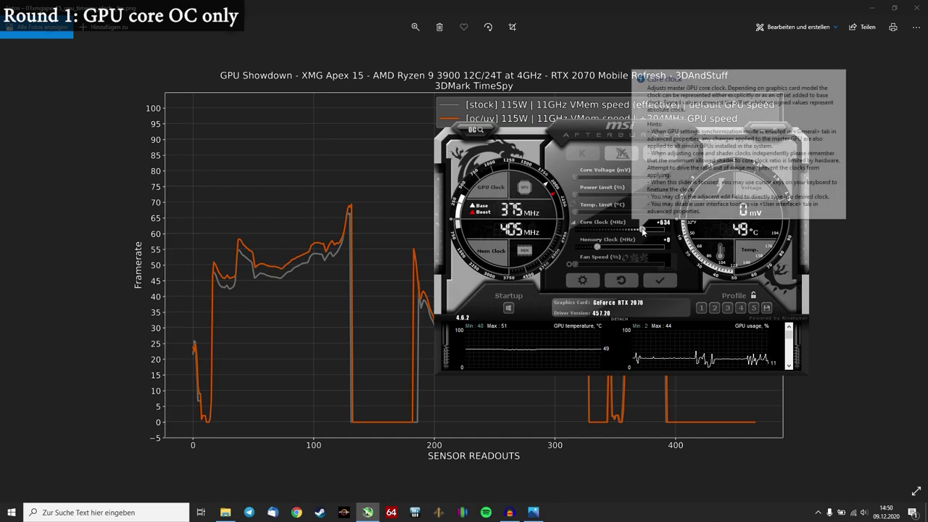
drag(643, 230, 639, 230)
click(656, 280)
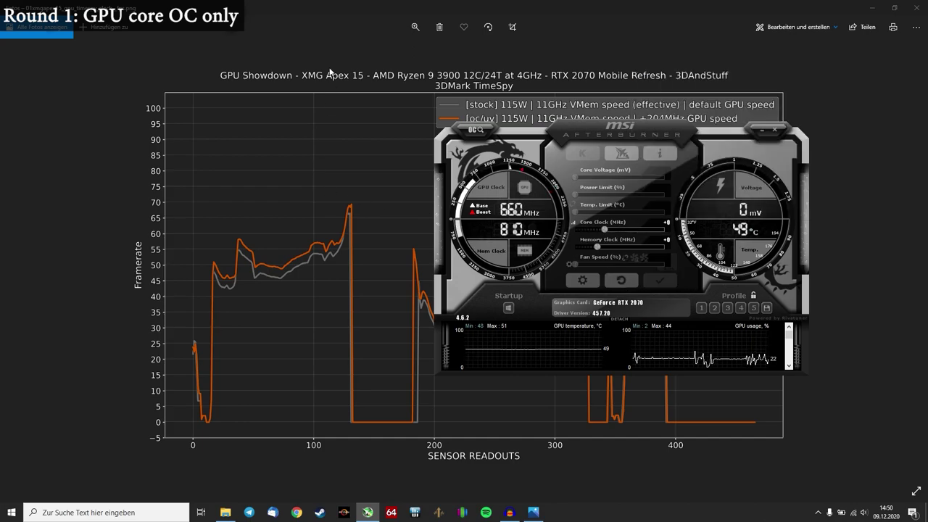
click(368, 199)
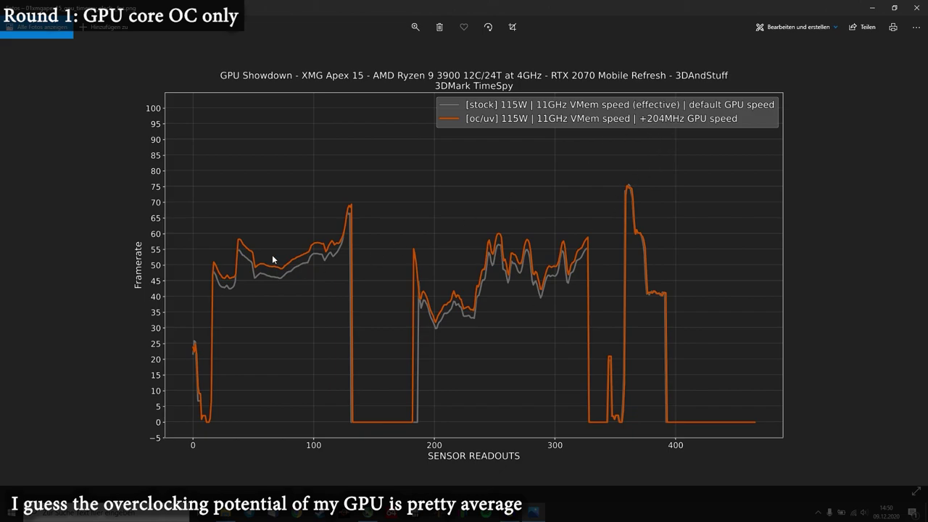
Step: Zoom the framerate chart, close the calculator, and advance to the GPU core clock chart
scroll(278, 258, up, 1)
scroll(238, 249, up, 2)
scroll(275, 203, down, 2)
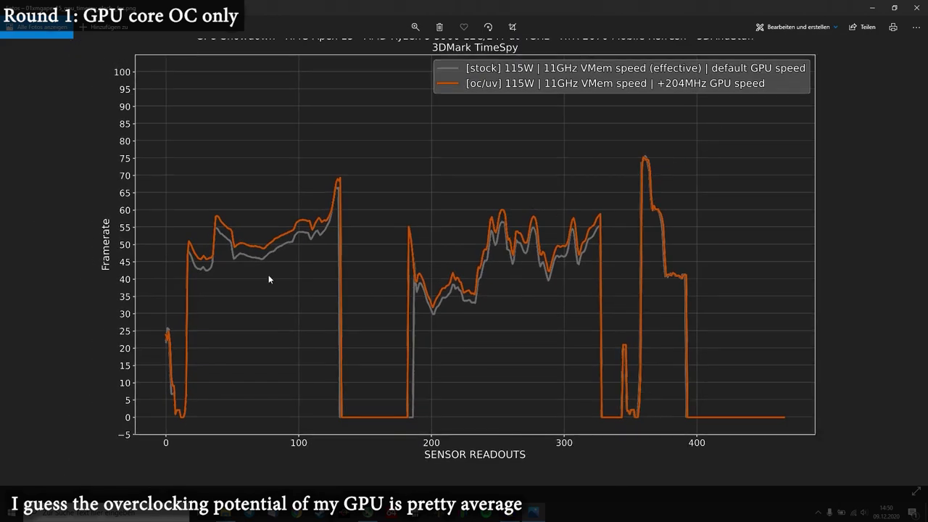
scroll(196, 212, up, 1)
scroll(196, 213, up, 2)
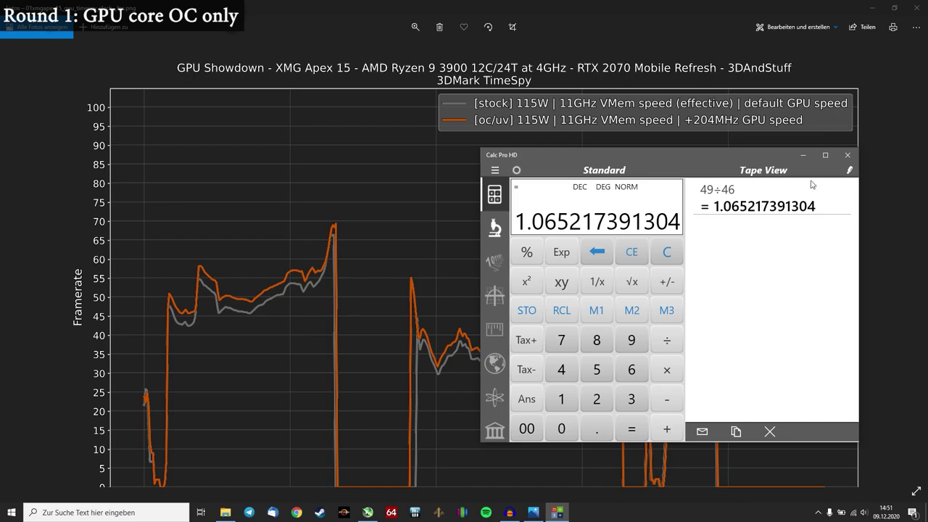
click(847, 156)
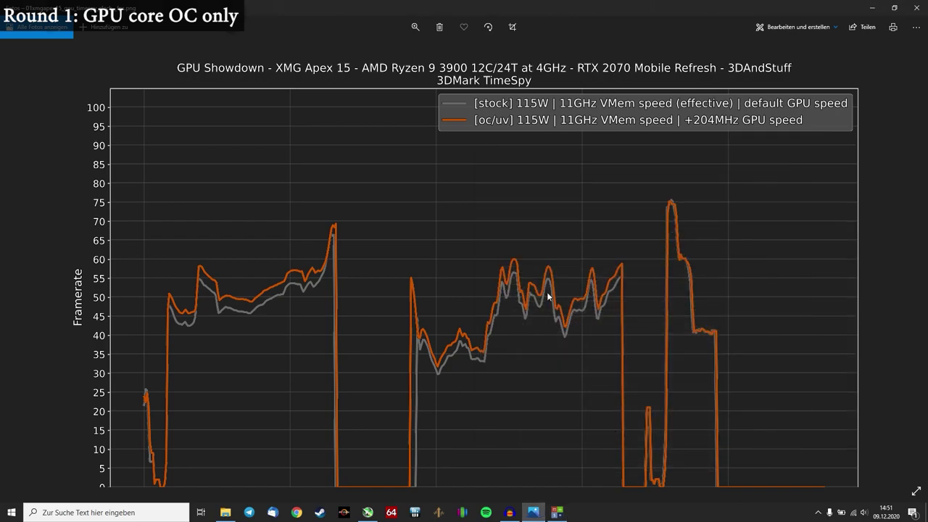
key(Right)
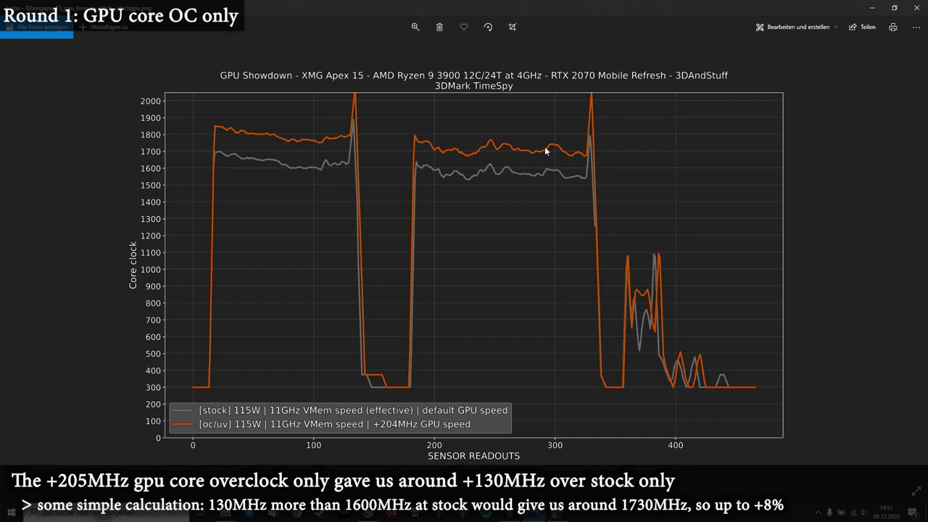
Step: Step through the GPU Power and GPU temperature charts to the stock Time Spy result (8,123)
key(Right)
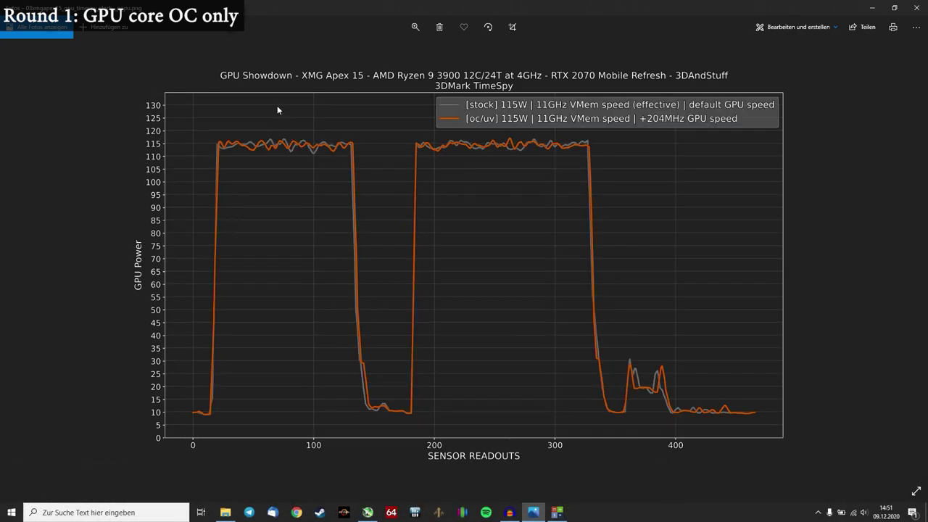
scroll(267, 104, up, 2)
scroll(267, 104, down, 2)
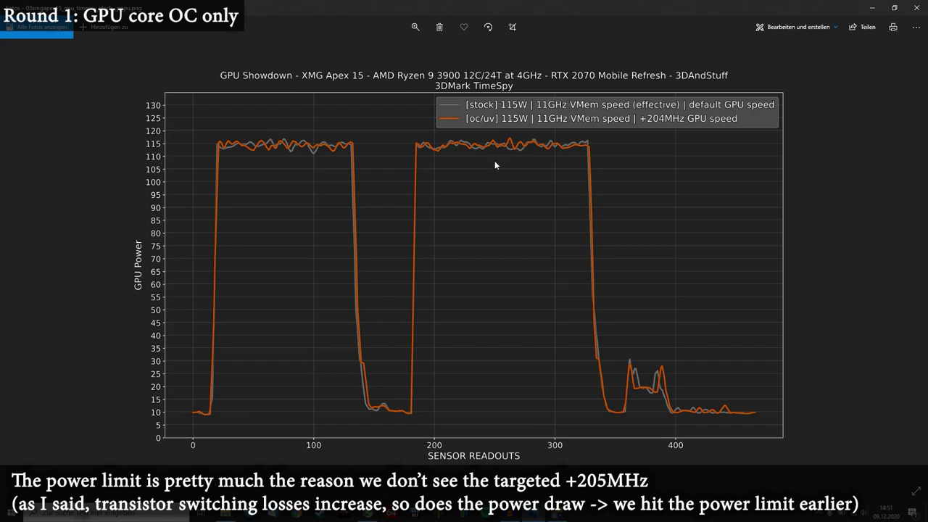
key(Right)
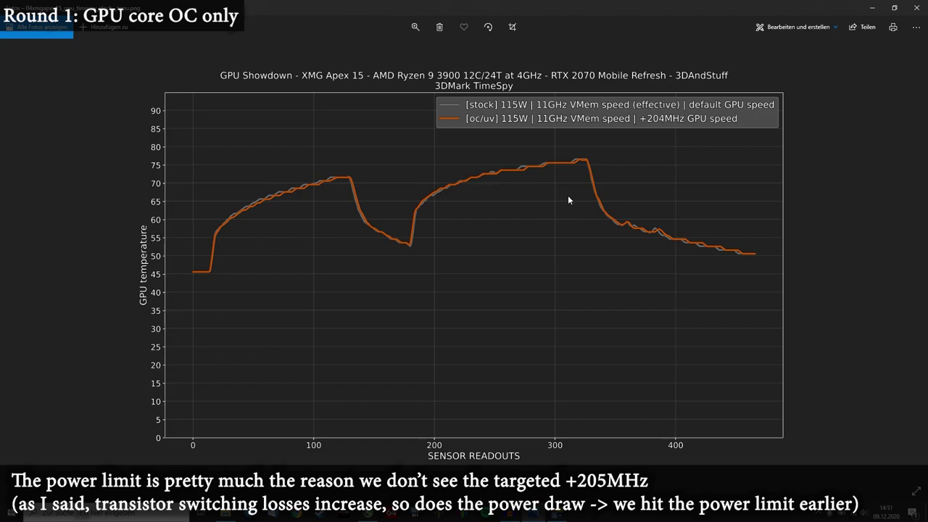
key(Left)
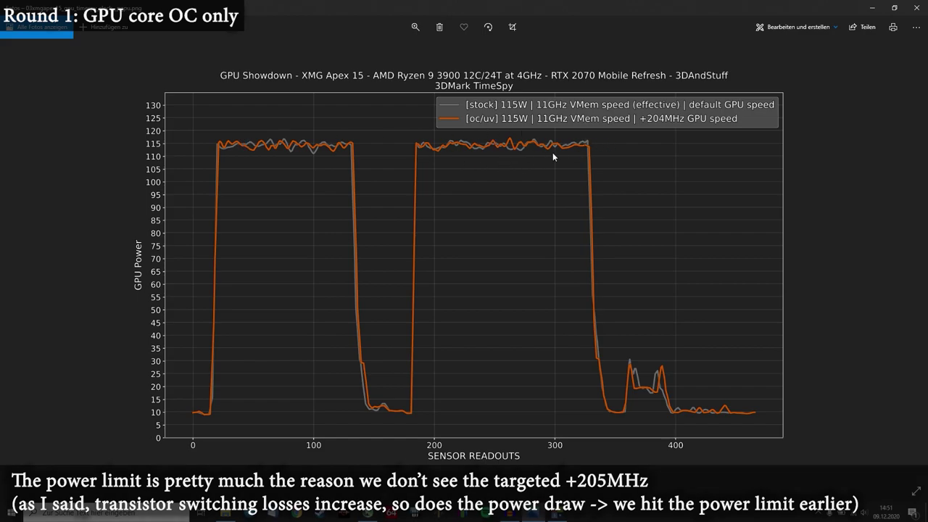
key(Right)
key(Right)
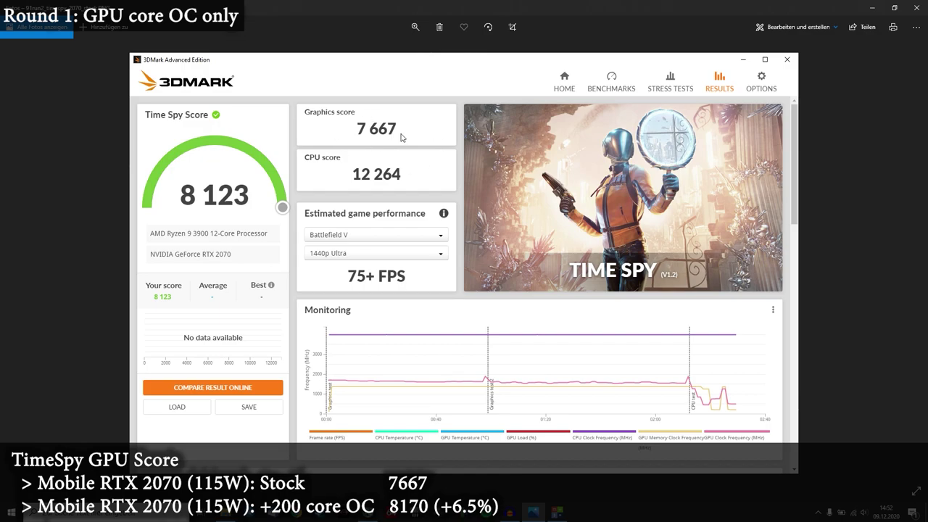
Step: Advance to the next chart, reset Afterburner's core offset from +196 to +0, and refocus Photos
key(Right)
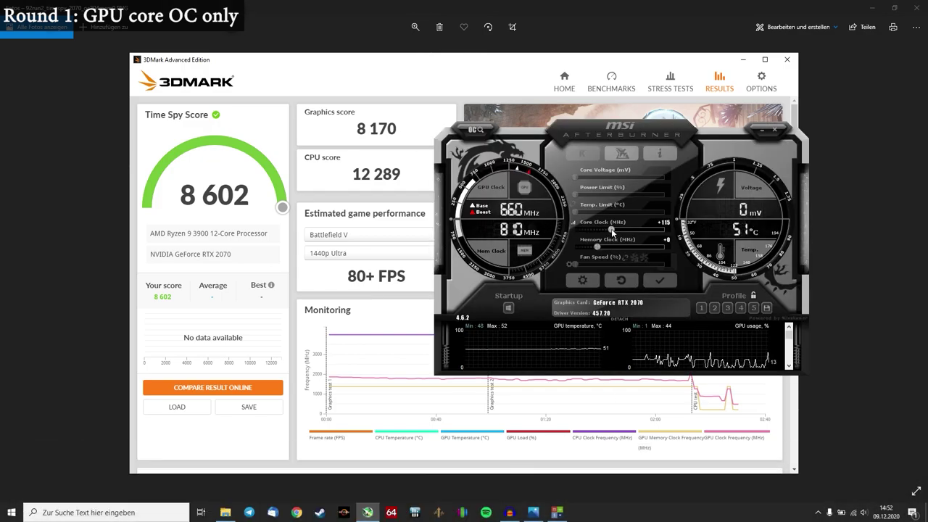
click(625, 282)
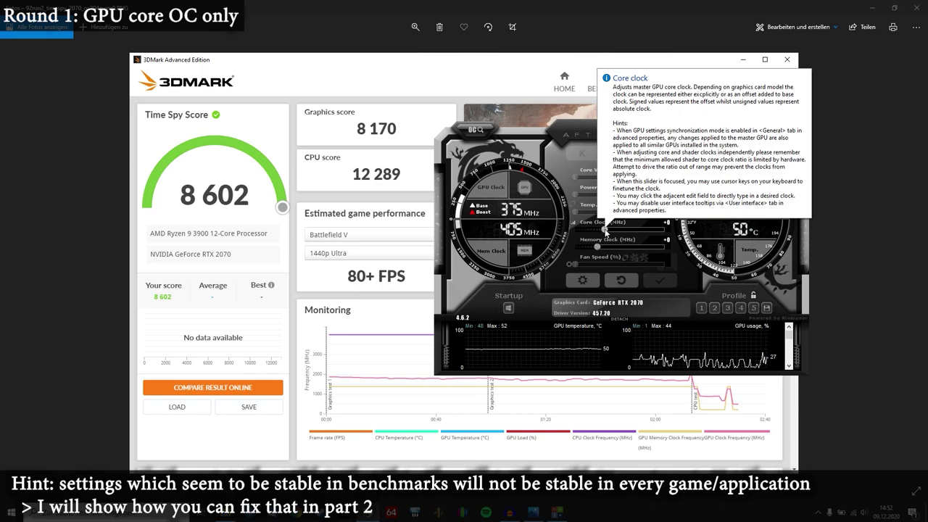
drag(605, 229, 615, 229)
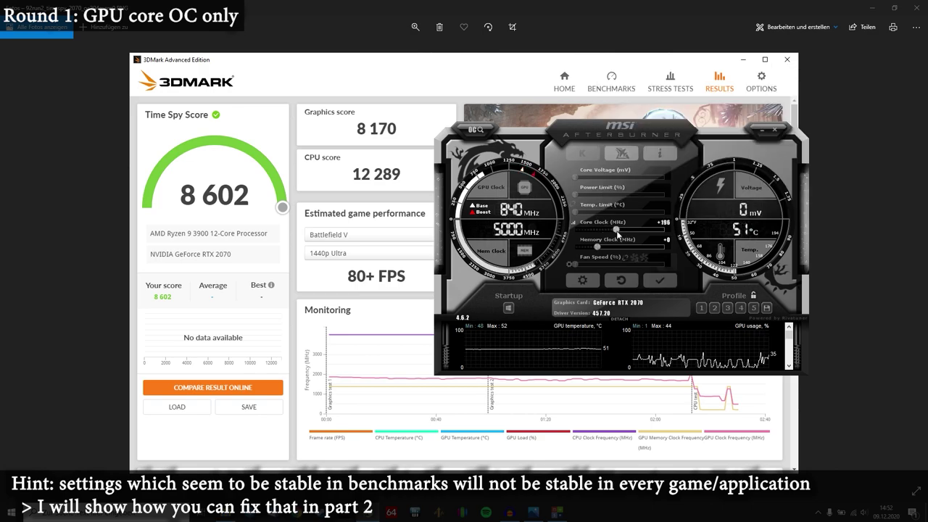
click(623, 283)
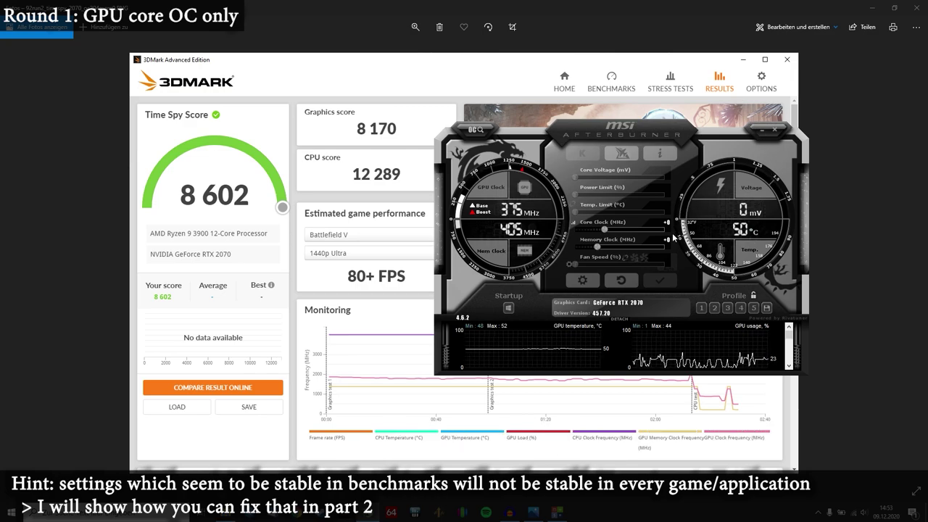
click(830, 286)
Step: Step through the core-only round images to the GPU temperature chart
key(Right)
key(Right)
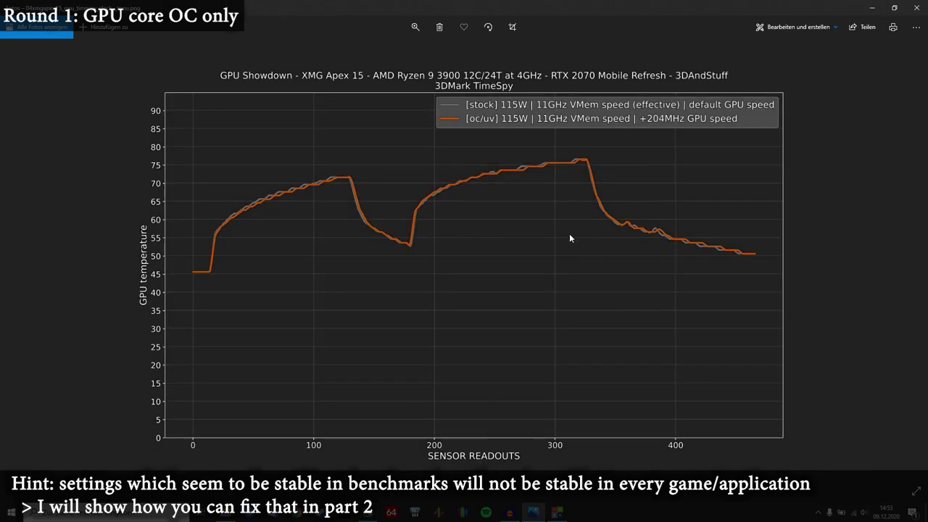
key(Right)
key(Right)
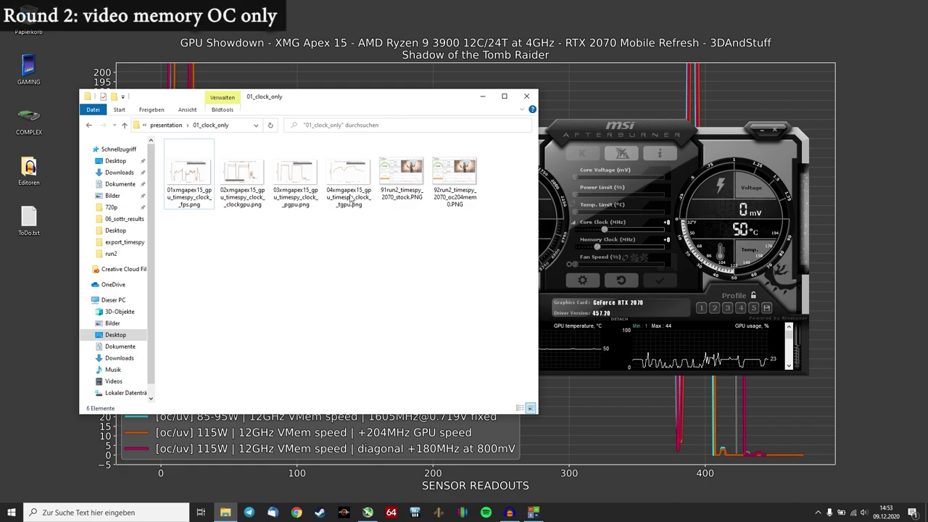
Step: Go up to presentation, enter 02_memory_only, and open its first framerate chart PNG
click(174, 126)
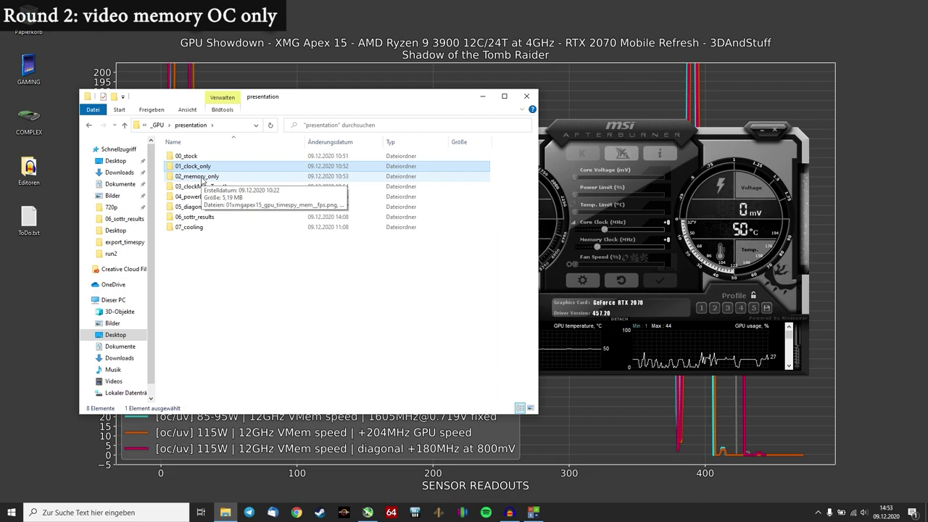
double_click(202, 177)
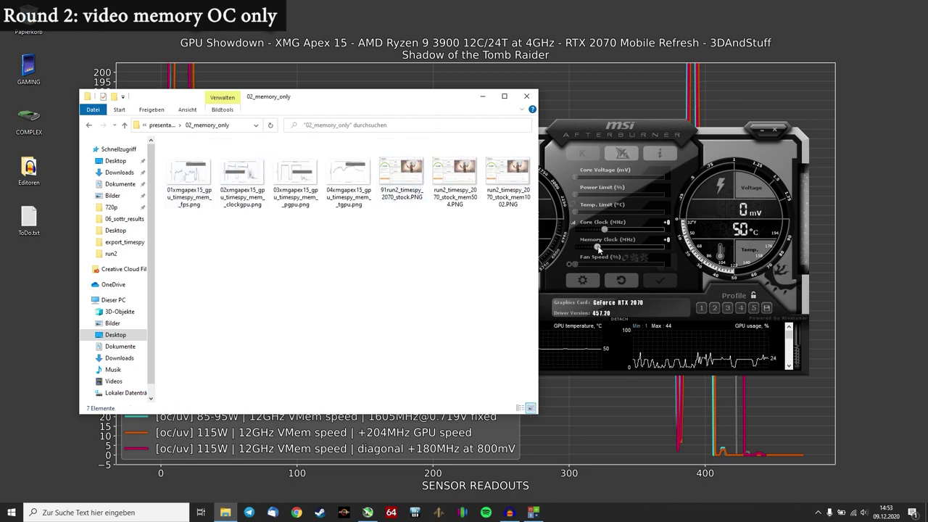
click(193, 176)
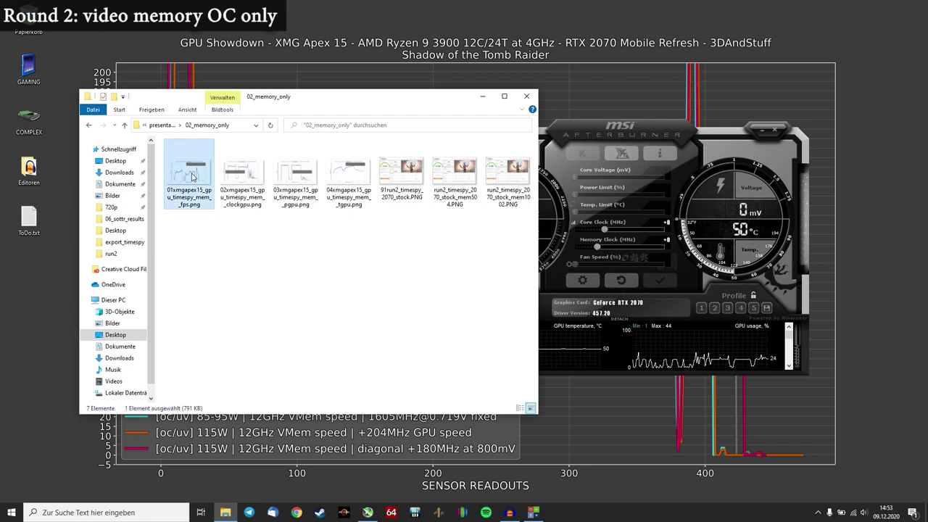
double_click(193, 176)
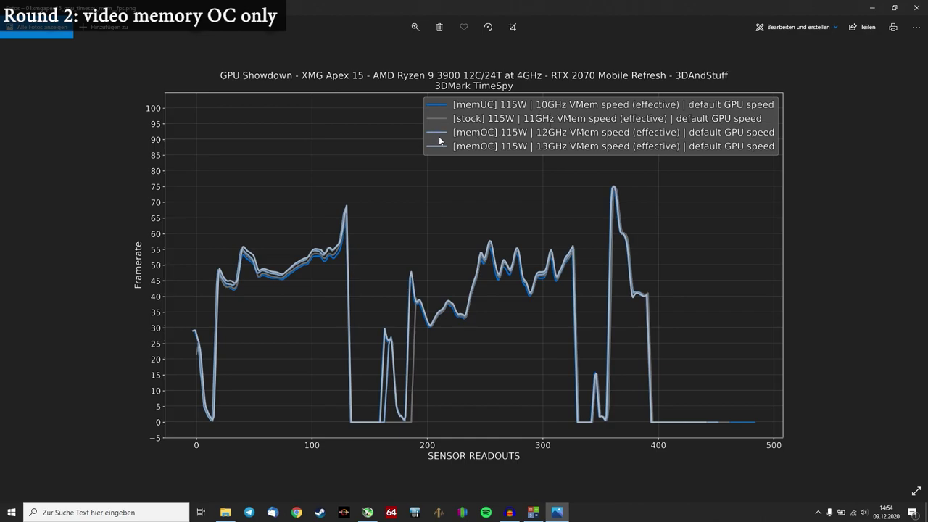
Step: Zoom and pan across the memory-only framerate chart's curves, then zoom back out
scroll(509, 263, up, 3)
scroll(450, 265, up, 2)
scroll(393, 267, up, 2)
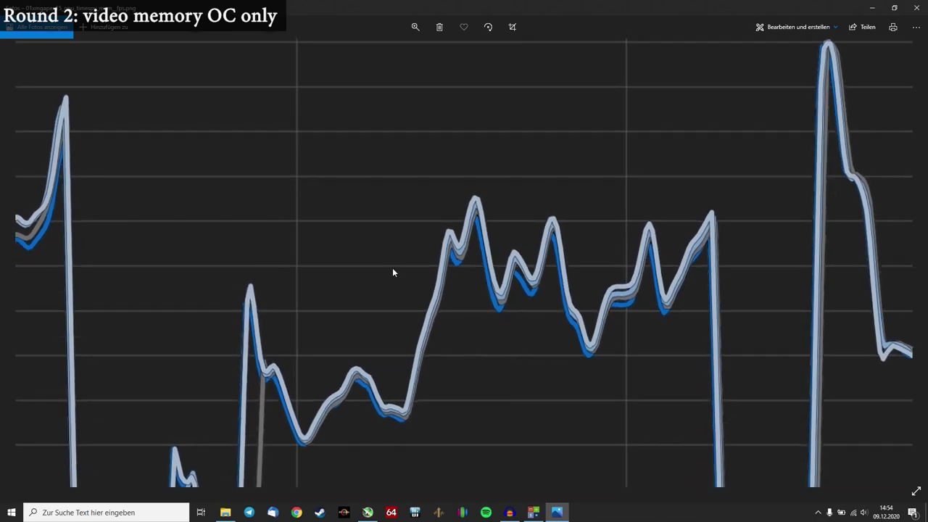
scroll(466, 292, down, 1)
scroll(467, 292, down, 3)
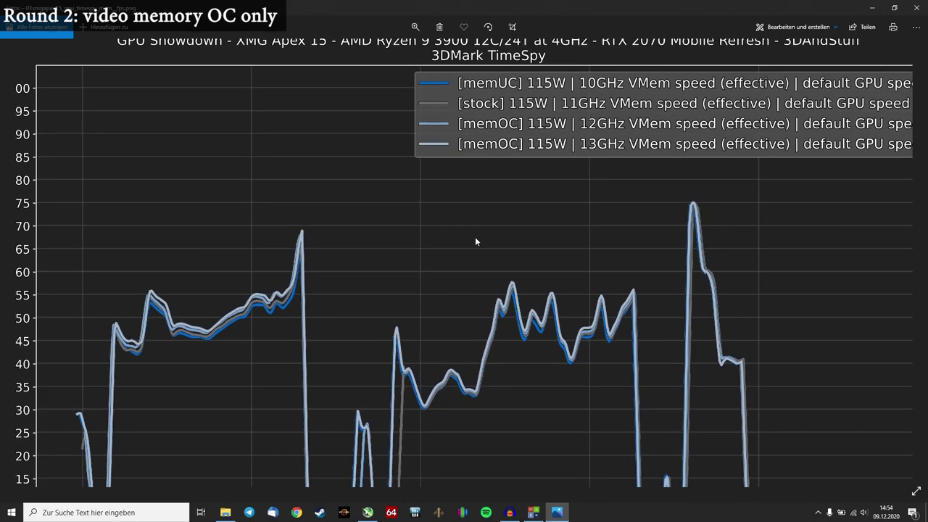
drag(326, 269, 555, 256)
scroll(341, 290, up, 2)
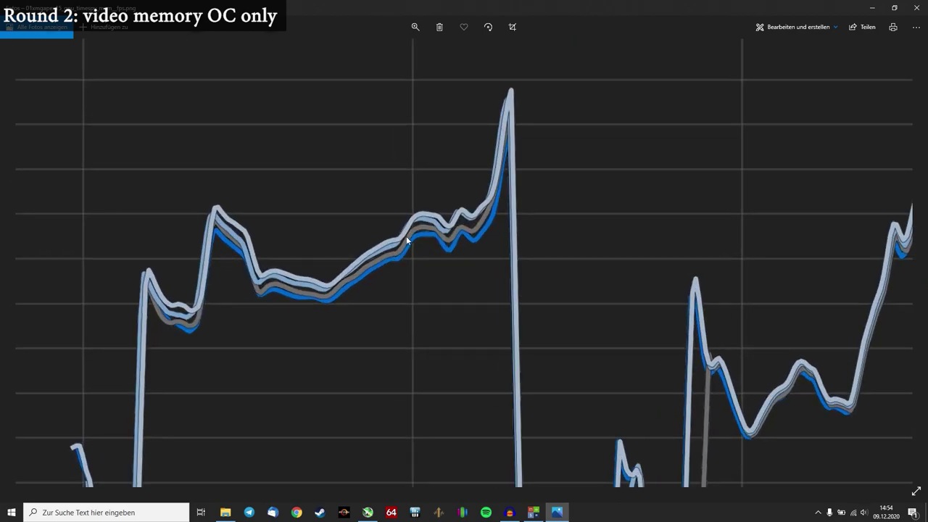
drag(464, 234, 434, 261)
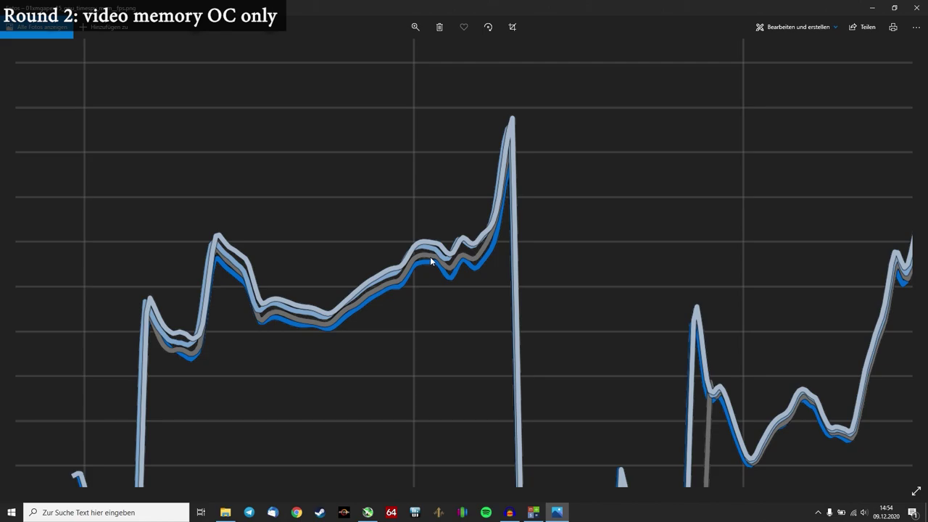
scroll(430, 259, down, 1)
scroll(430, 259, down, 1)
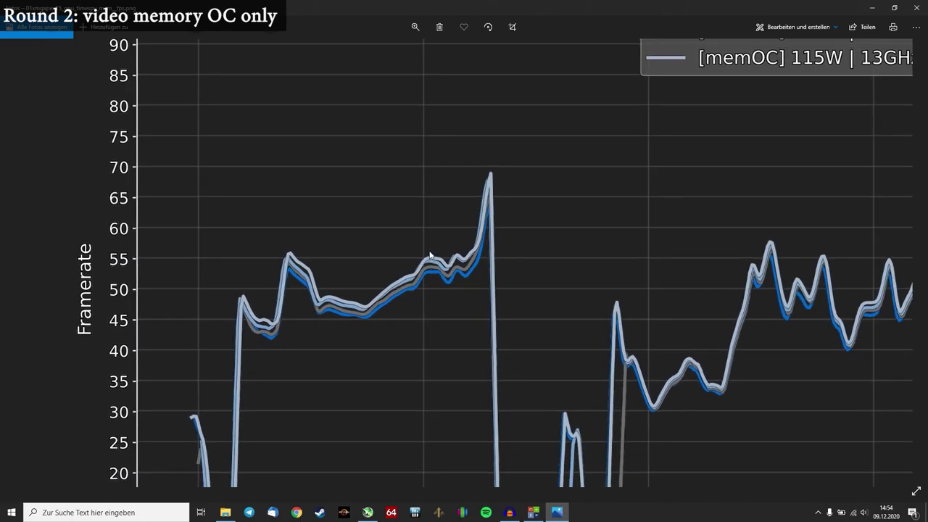
scroll(430, 259, up, 2)
scroll(425, 259, up, 1)
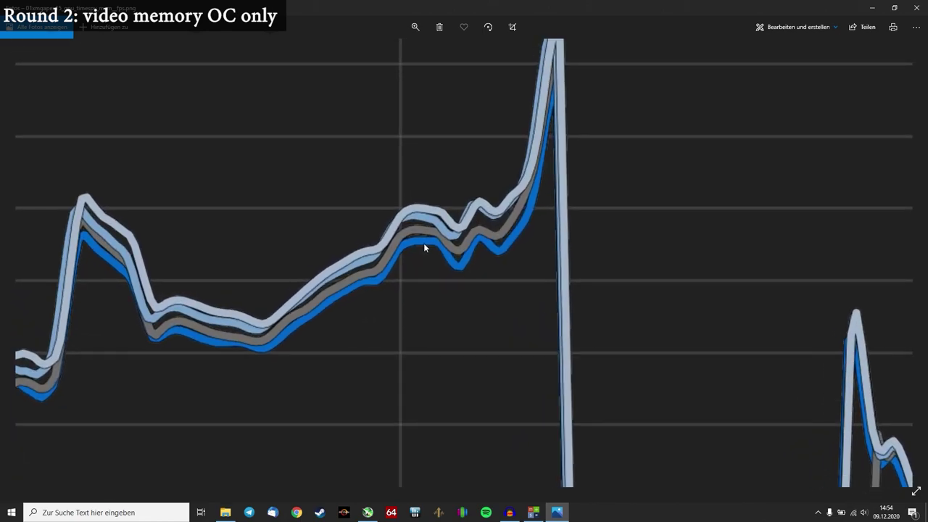
scroll(416, 238, down, 2)
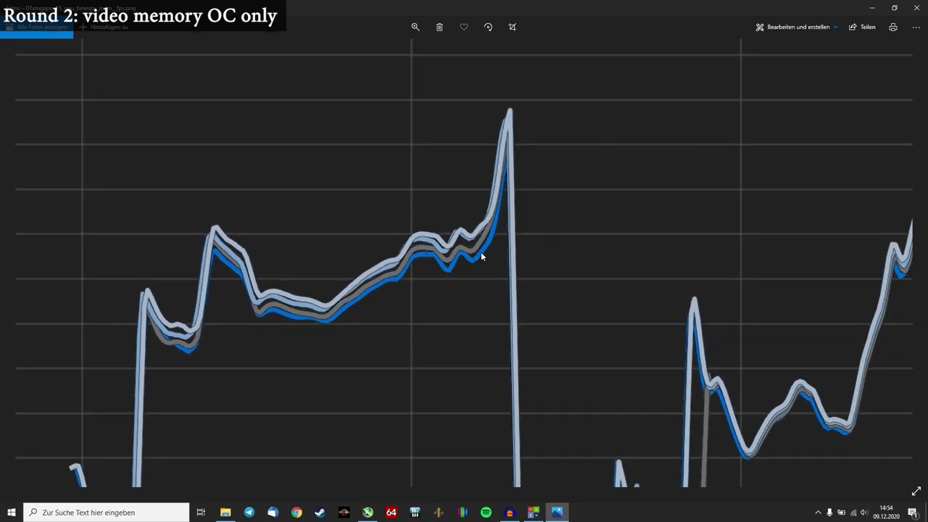
scroll(471, 290, down, 2)
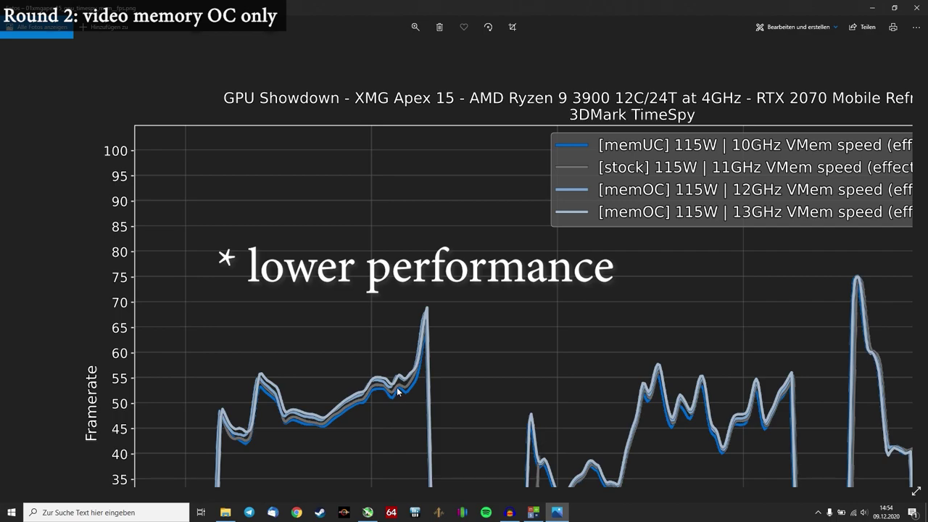
scroll(396, 381, up, 1)
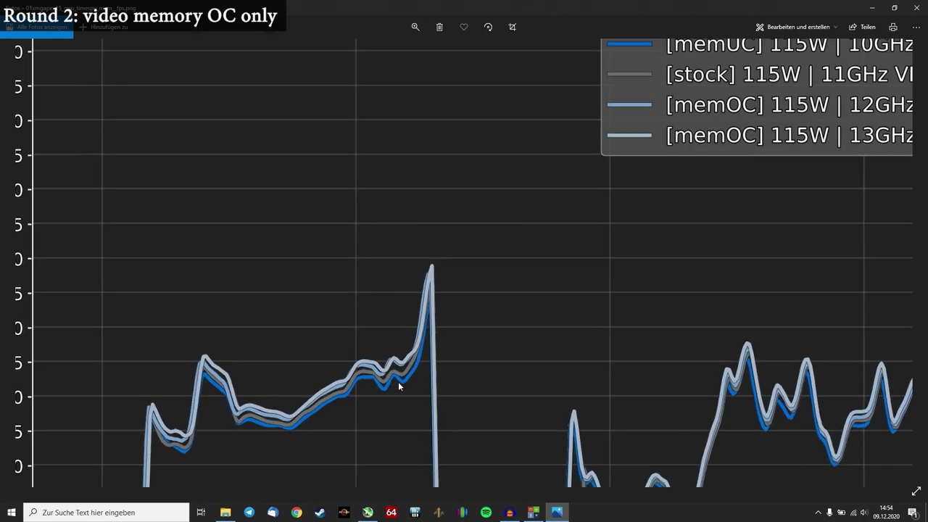
scroll(398, 381, up, 1)
mouse_move(185, 400)
mouse_down()
mouse_move(268, 400)
mouse_move(263, 384)
mouse_up()
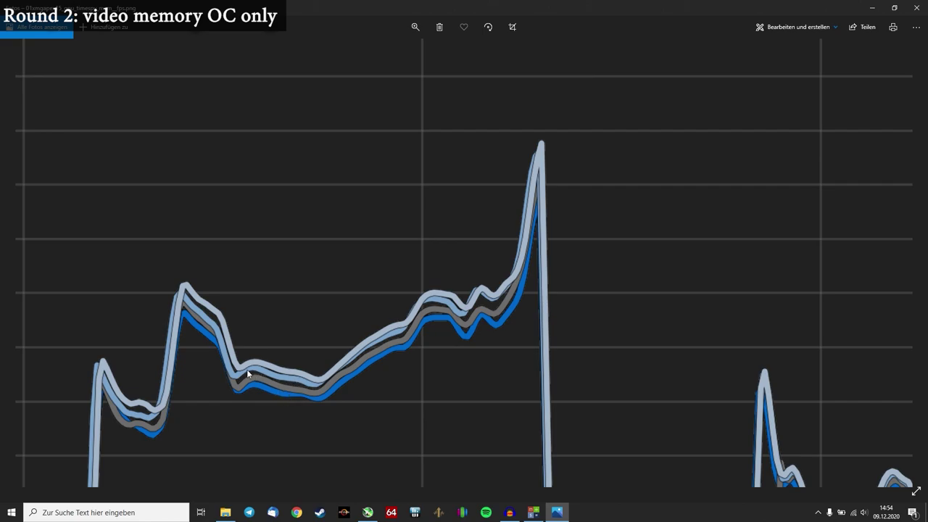
scroll(298, 379, down, 2)
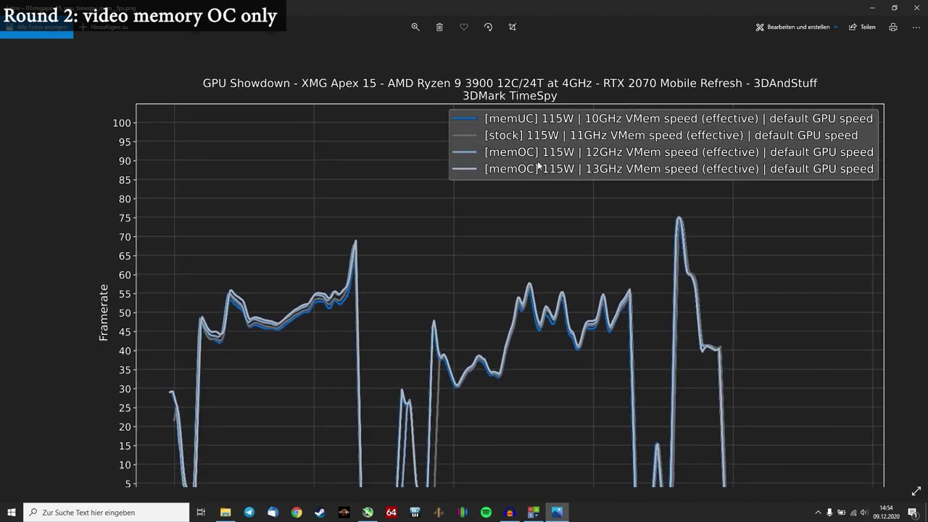
scroll(537, 166, down, 1)
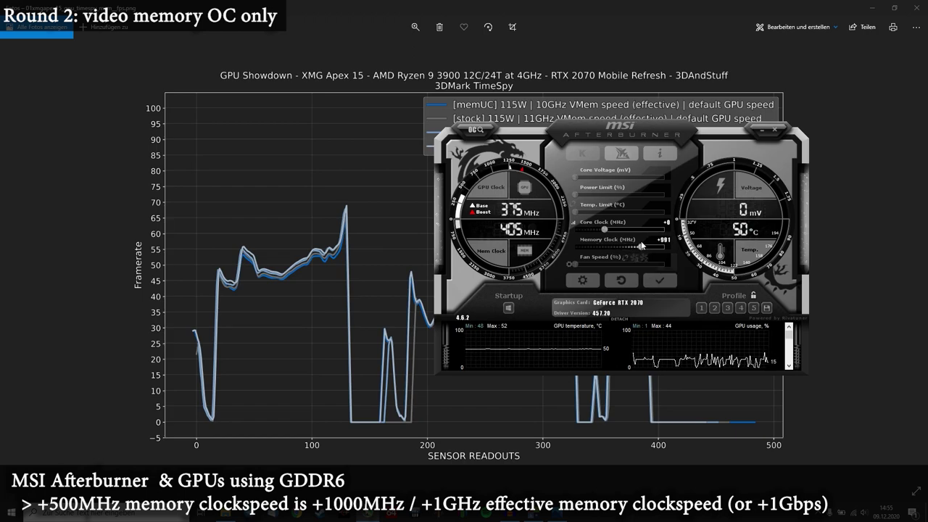
Step: Bring Photos back to front and advance to the memory-only core clock chart
key(Right)
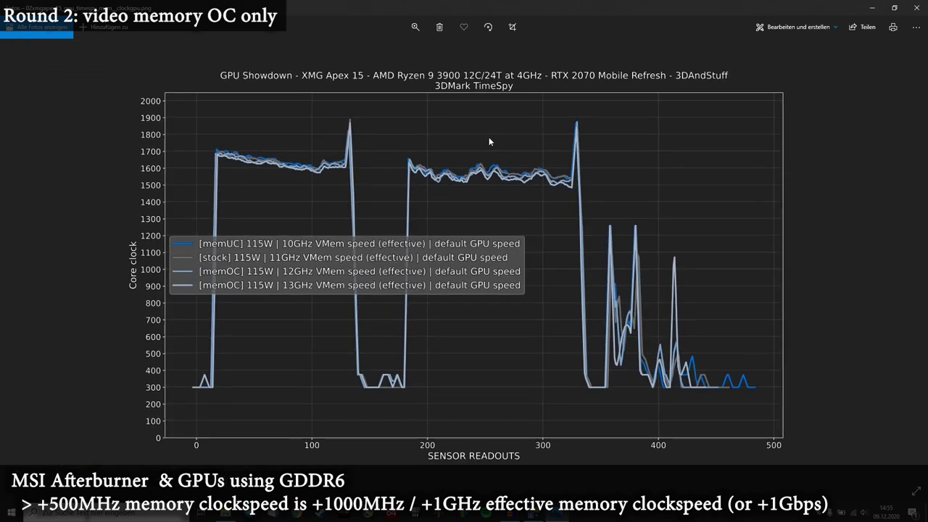
mouse_move(511, 512)
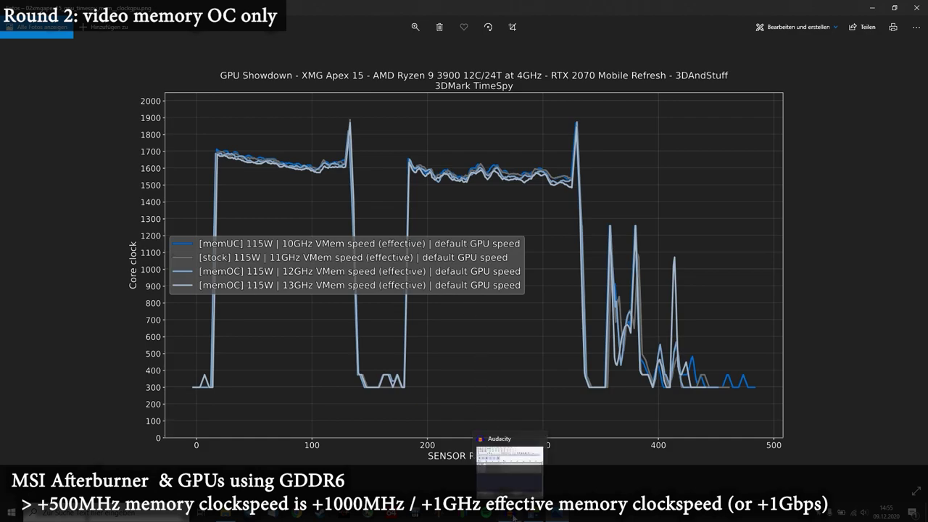
click(616, 468)
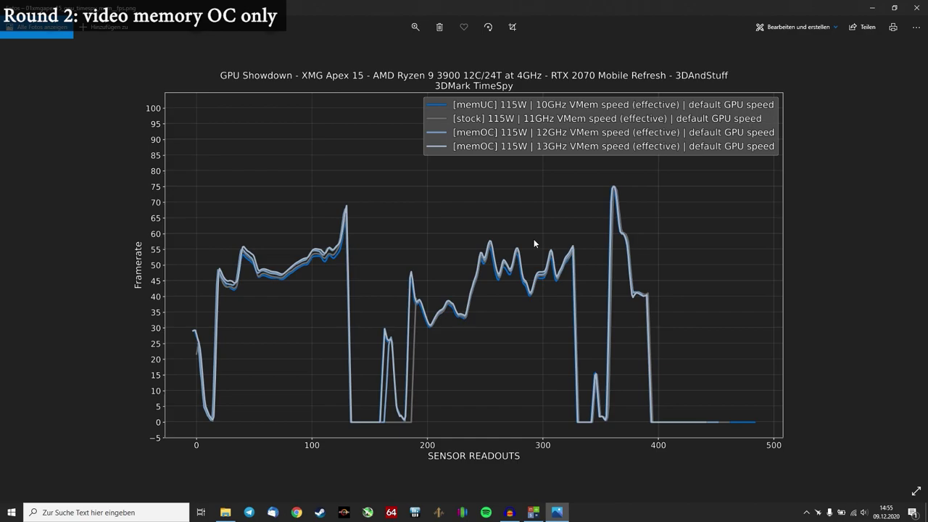
key(Right)
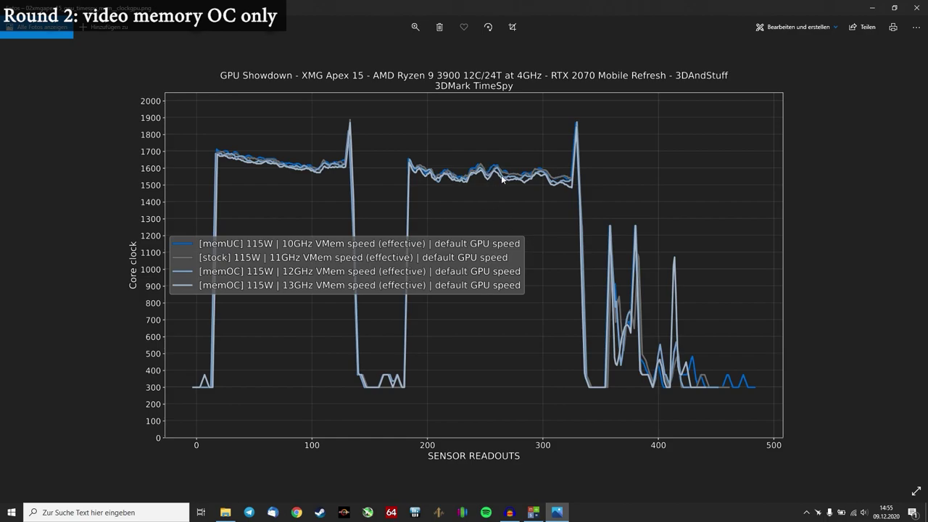
Step: Advance past the GPU power chart to the GPU temperature chart, zooming in and out
key(Right)
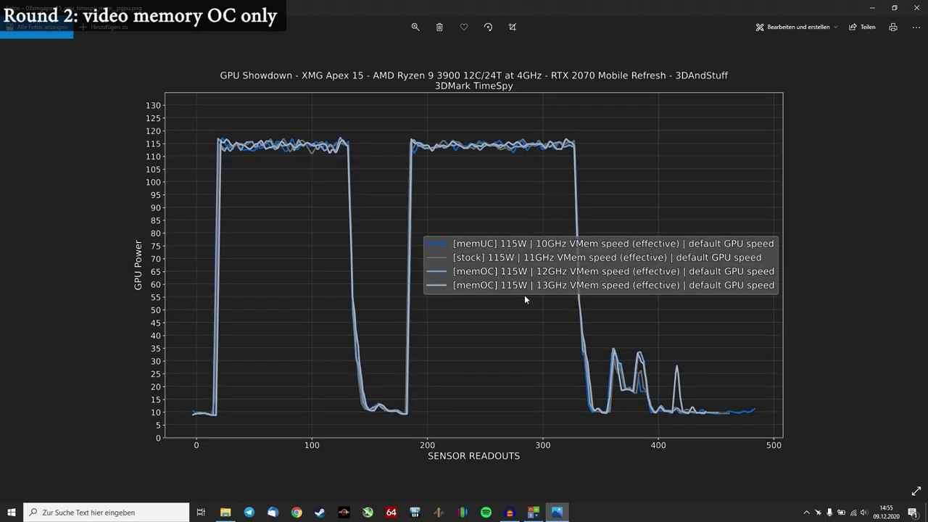
key(Right)
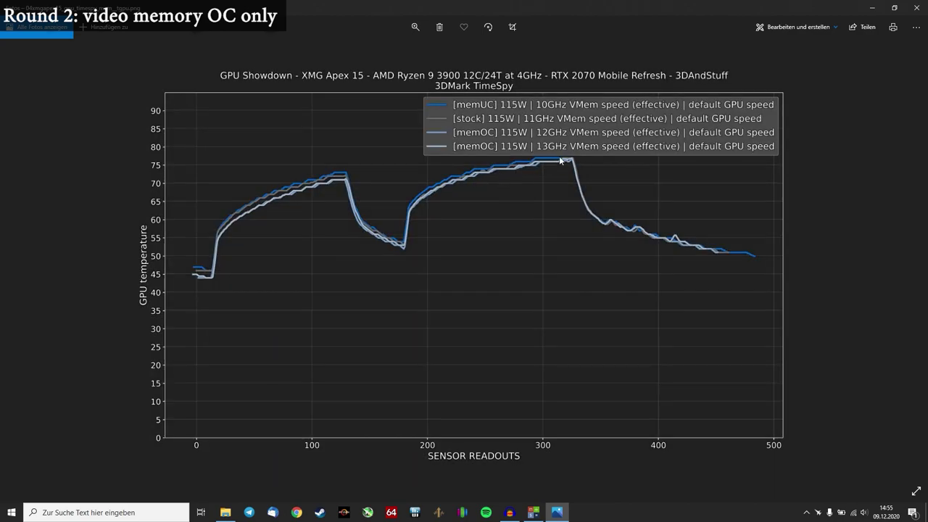
scroll(550, 165, up, 3)
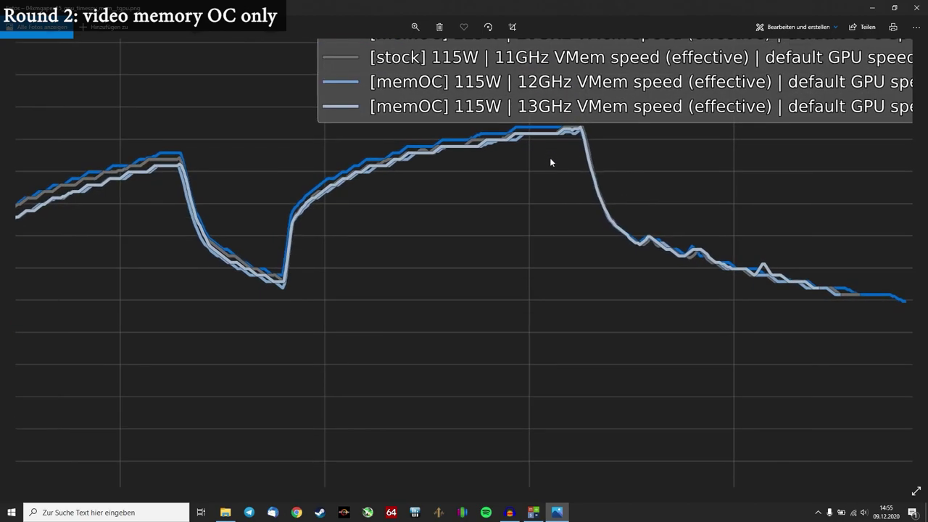
scroll(549, 157, down, 2)
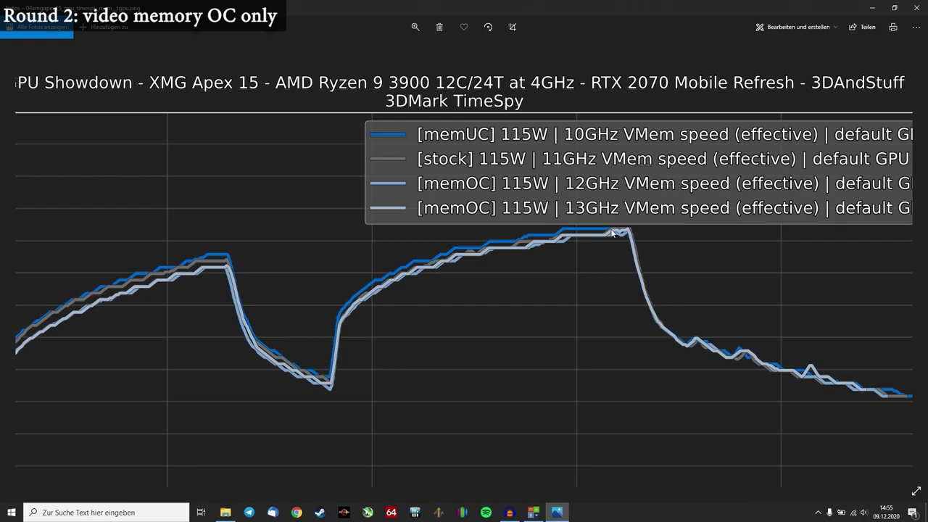
scroll(612, 232, up, 2)
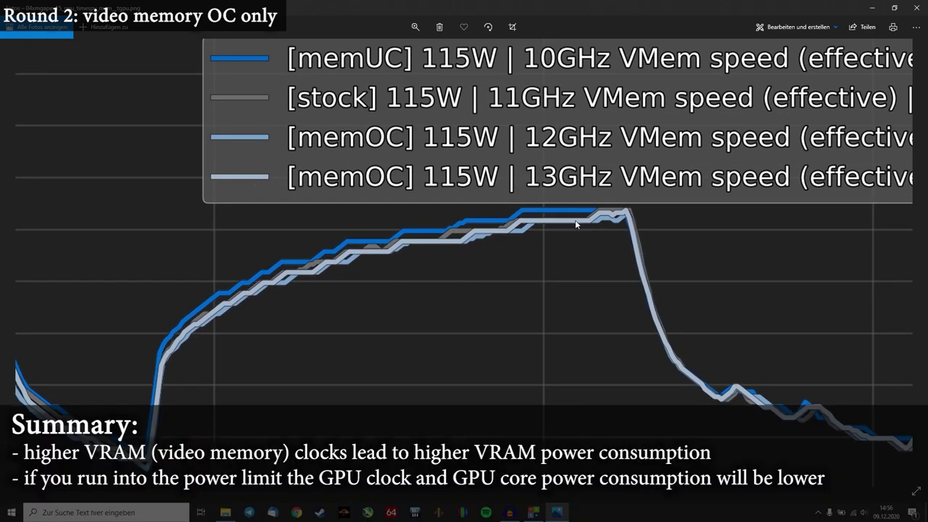
scroll(574, 221, down, 1)
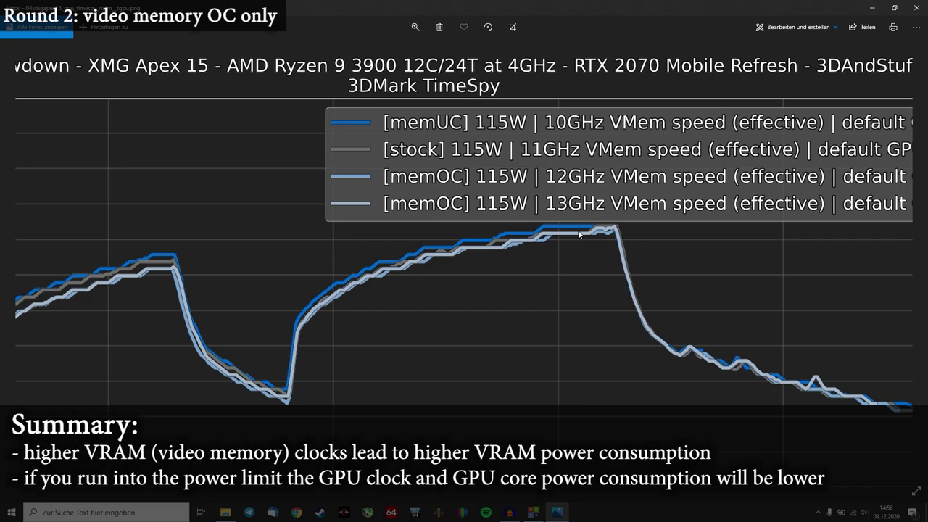
scroll(580, 234, down, 1)
Step: Compare the stock Time Spy result with the first memory-OC result (7,782)
key(Right)
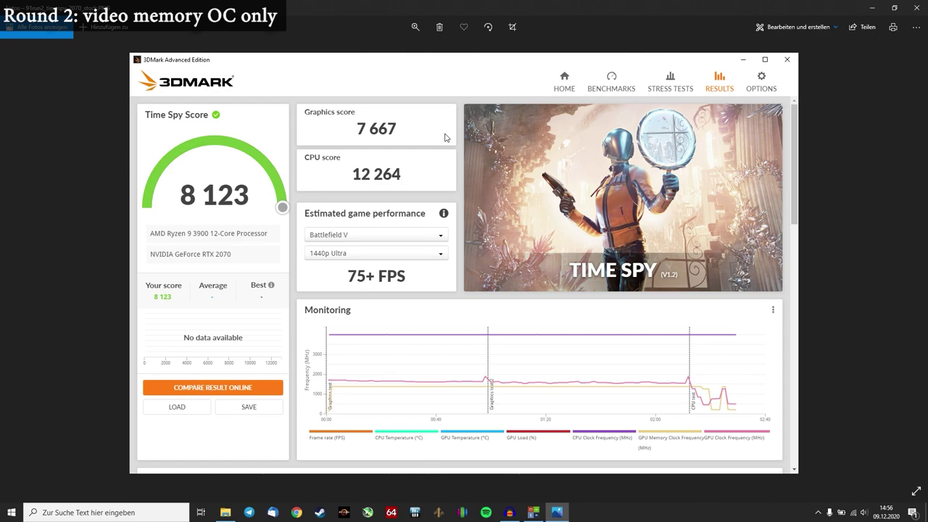
key(Right)
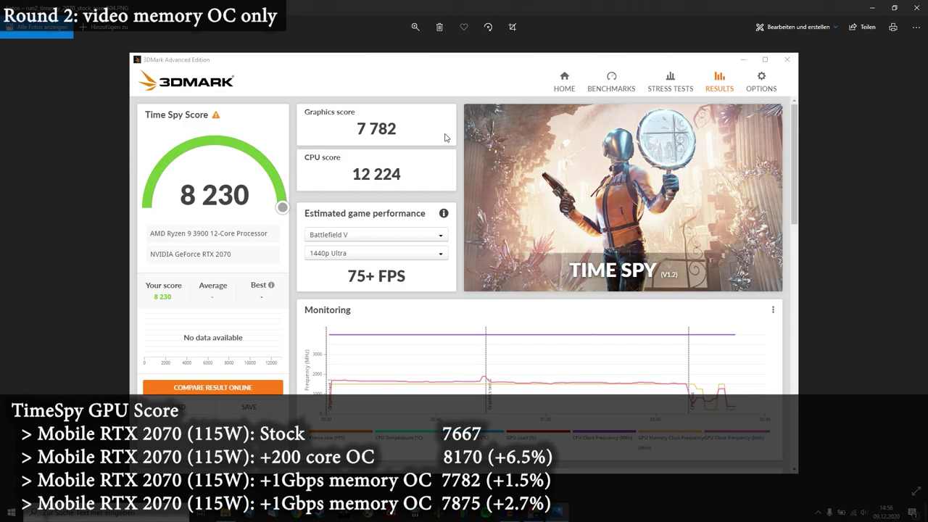
key(Left)
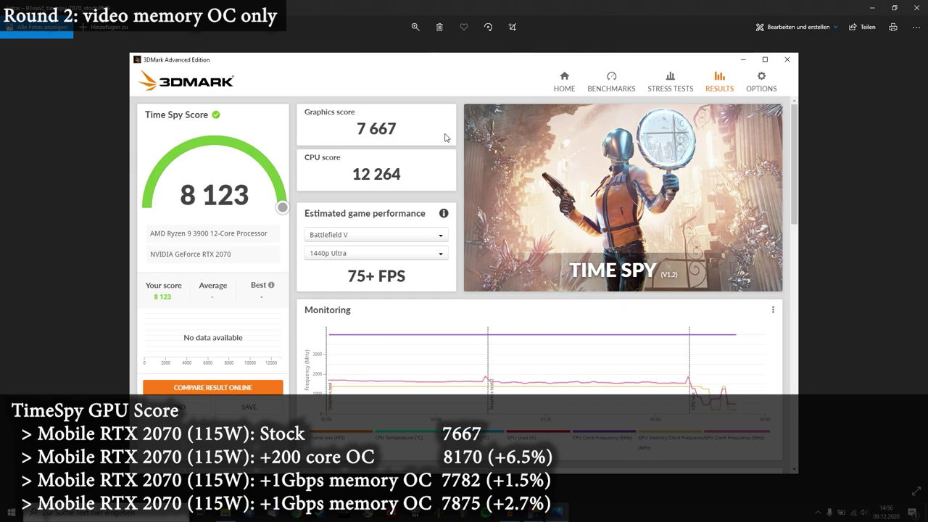
key(Right)
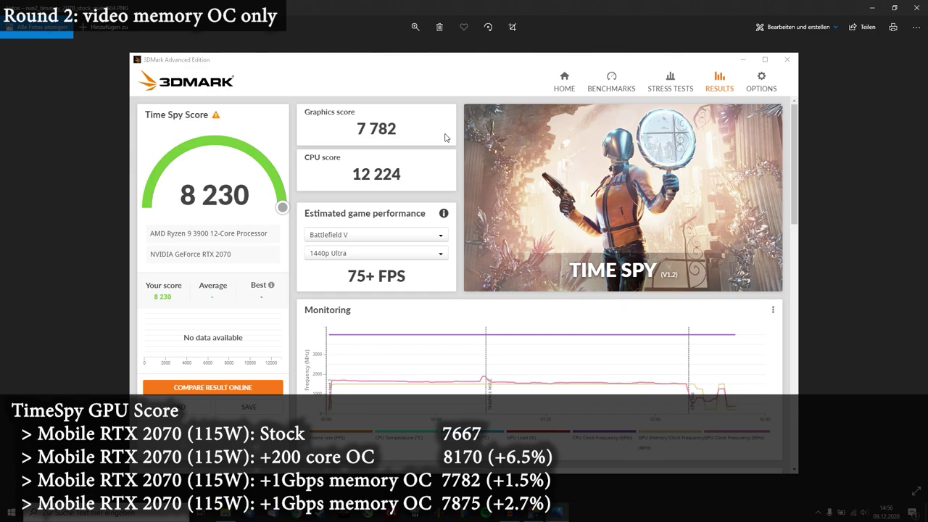
Step: Flip among the three Time Spy results, ending on the 7,875 graphics score
key(Right)
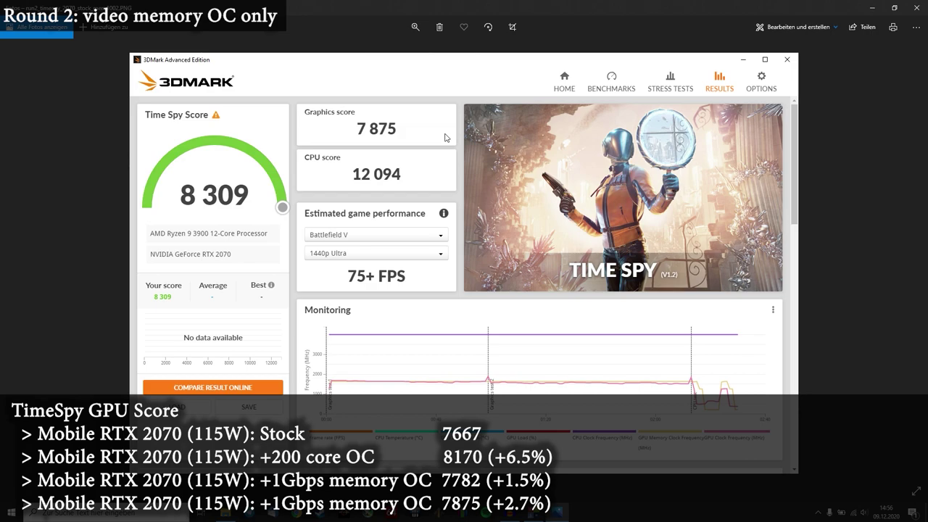
key(Left)
key(Right)
key(Left)
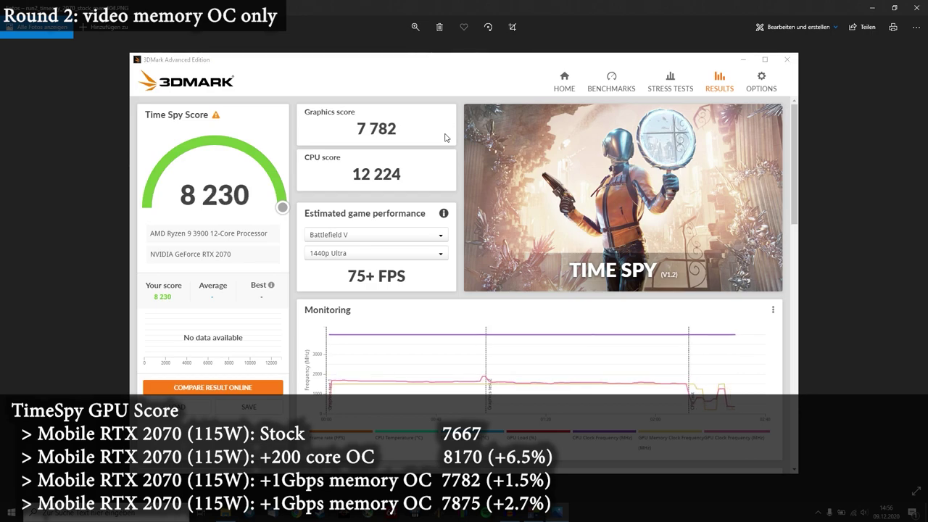
key(Right)
key(Left)
key(Left)
key(Right)
key(Right)
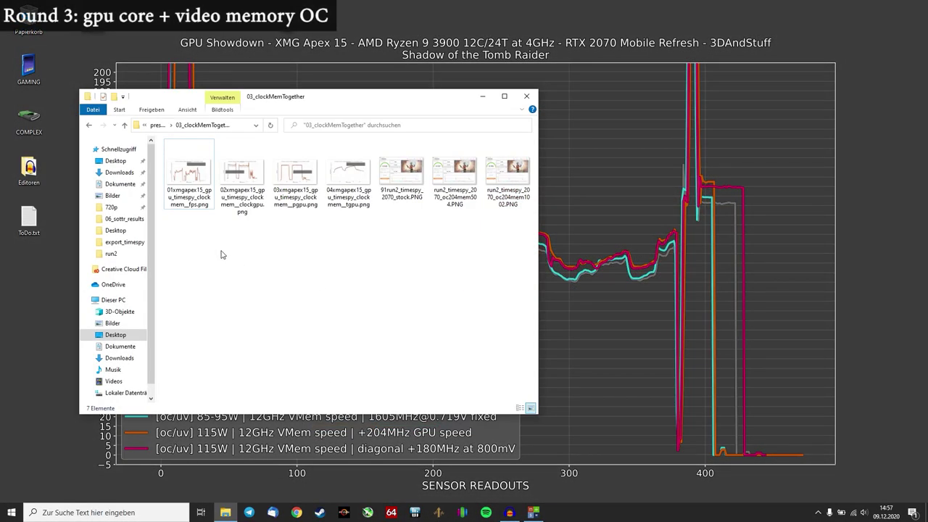
Step: Open the first fps.png framerate chart from 03_clockMemTogether in Photos
double_click(190, 178)
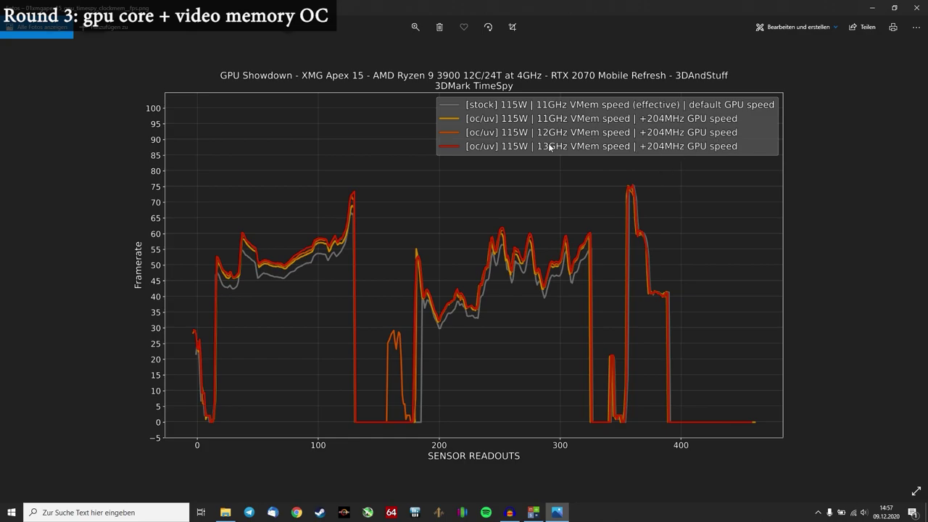
Step: Zoom in and out on the combined-OC framerate chart, then advance to the core clock chart
scroll(523, 213, up, 3)
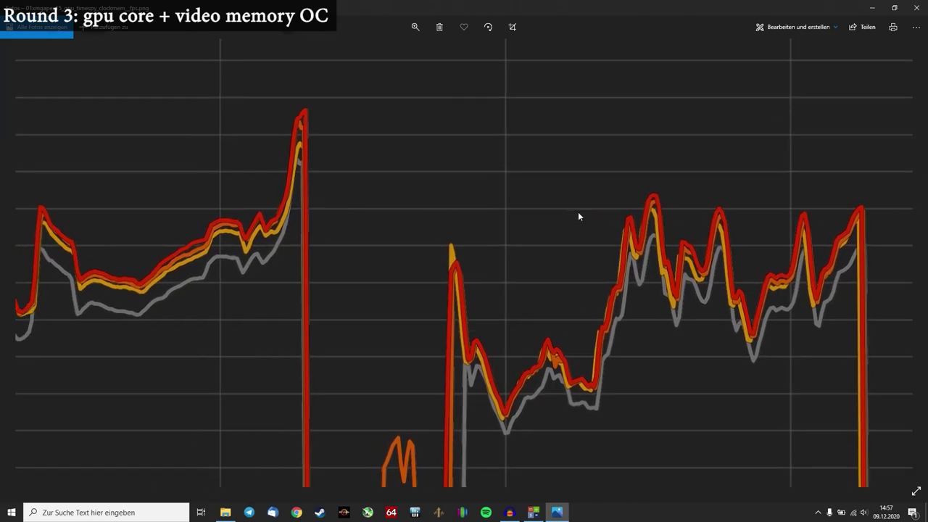
scroll(271, 183, down, 3)
scroll(268, 188, up, 3)
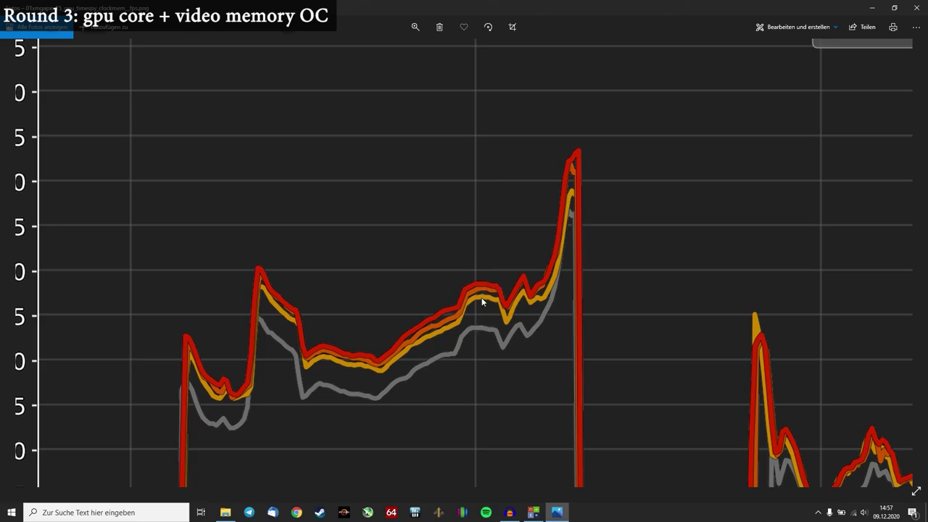
scroll(527, 310, right, 5)
scroll(489, 303, down, 2)
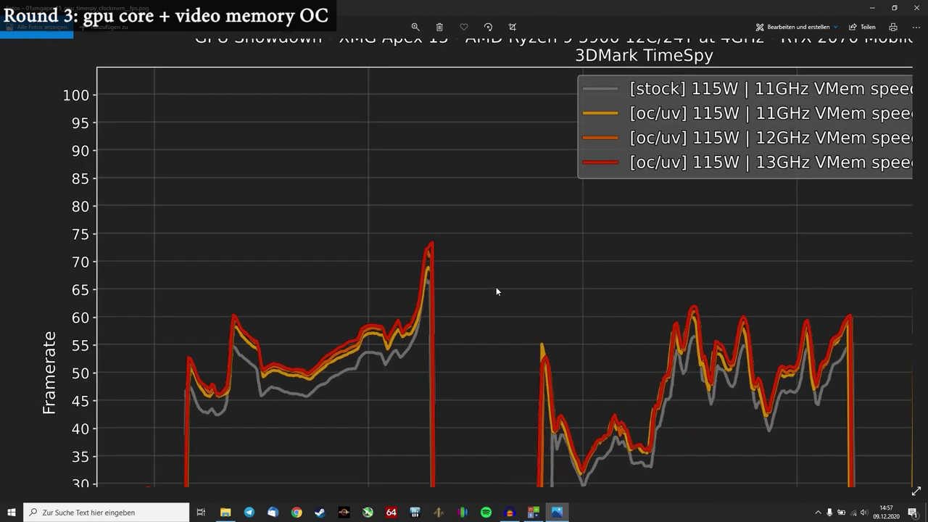
scroll(688, 363, up, 2)
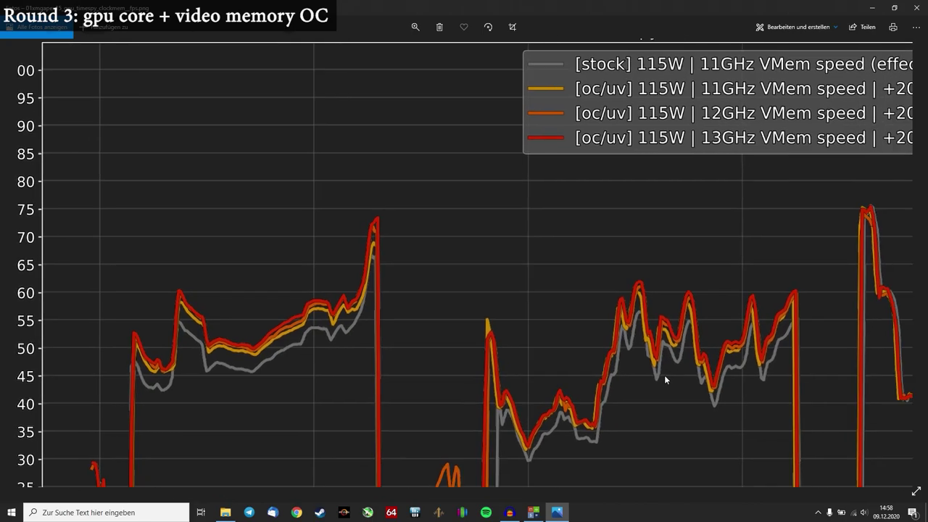
scroll(670, 333, up, 2)
scroll(647, 303, down, 3)
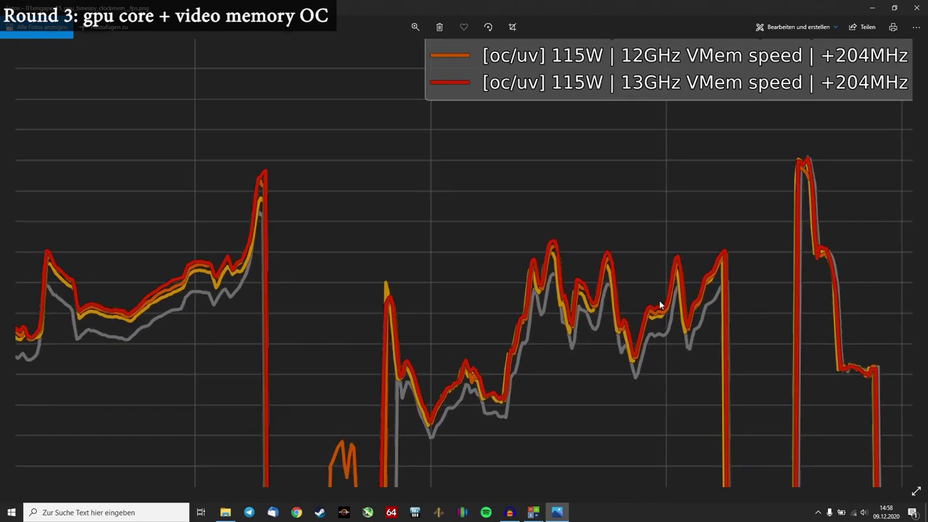
scroll(659, 300, down, 2)
key(Right)
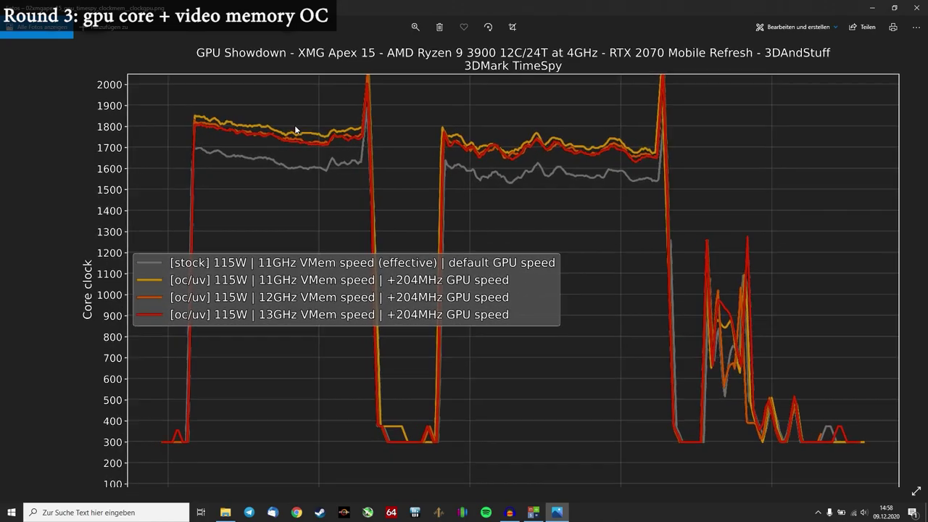
Step: Zoom into and pan across the combined-OC core clock curves, then zoom back out
scroll(294, 124, up, 3)
drag(294, 118, 416, 232)
scroll(404, 210, up, 1)
scroll(404, 210, up, 1)
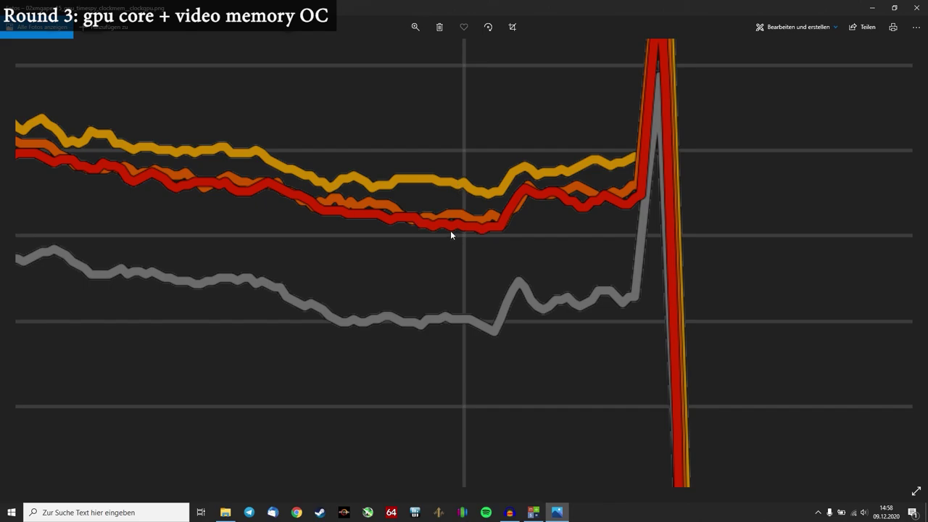
drag(450, 230, 514, 230)
scroll(514, 229, down, 2)
scroll(514, 229, down, 2)
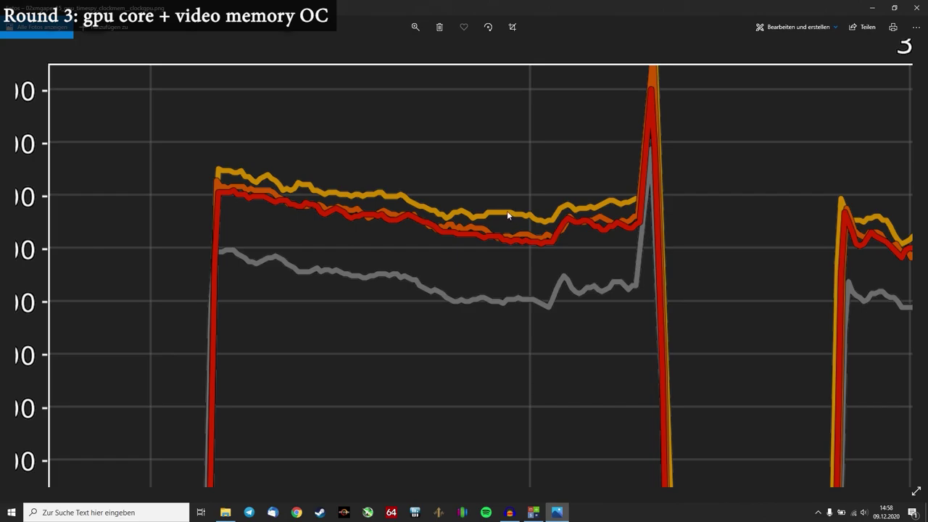
scroll(505, 239, down, 2)
scroll(505, 239, down, 2)
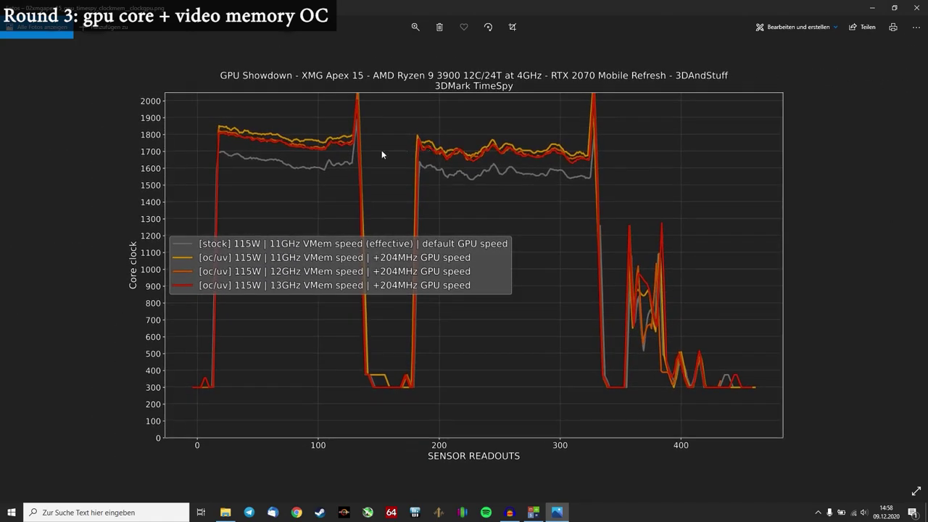
Step: Step past the GPU power and temperature charts to the stock Time Spy result
key(Right)
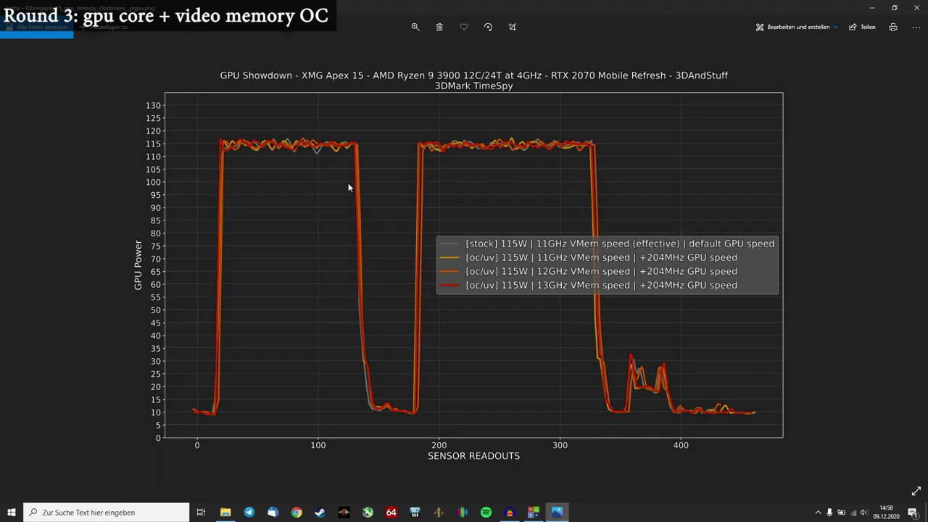
key(Right)
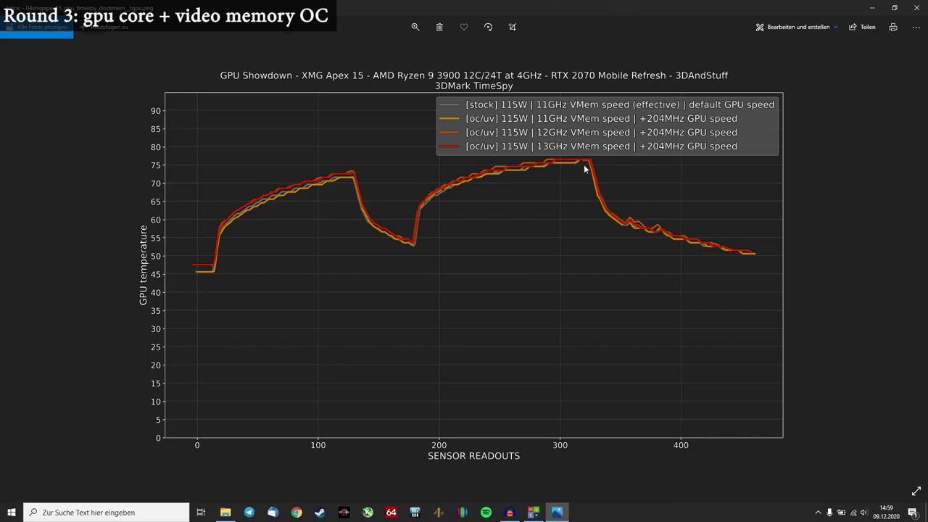
key(Right)
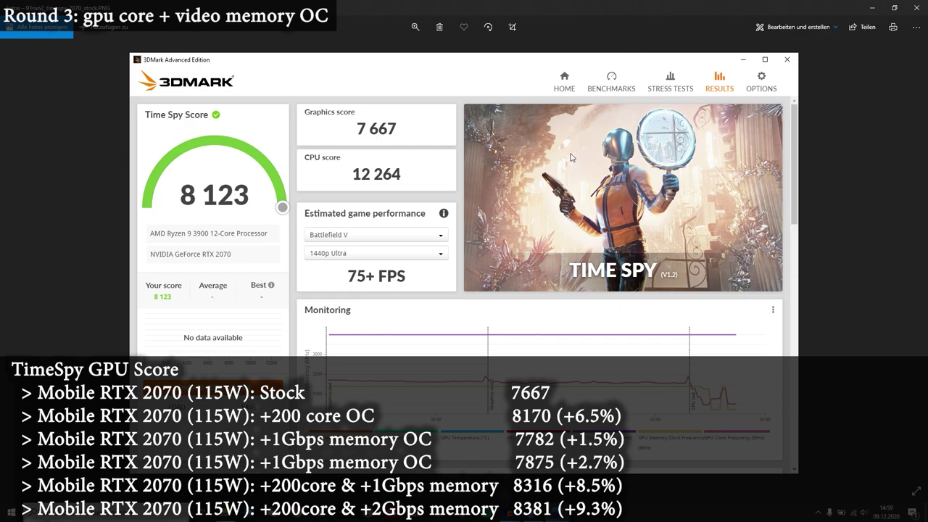
Step: View the combined-OC Time Spy results totalling 8,737 and then 8,795
key(Right)
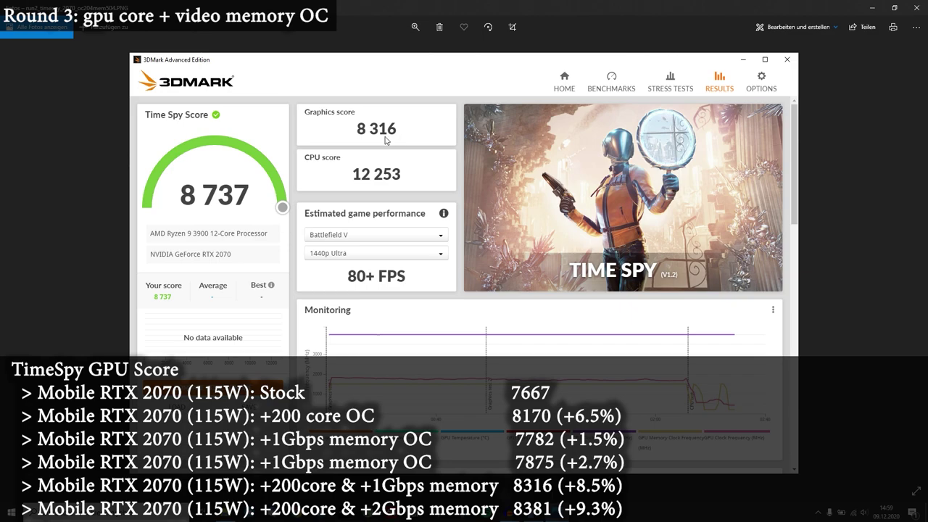
key(Right)
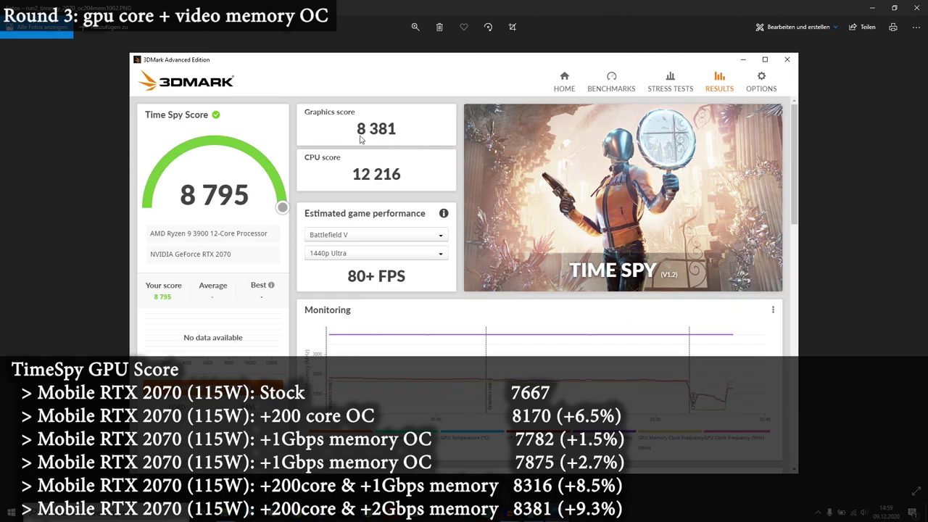